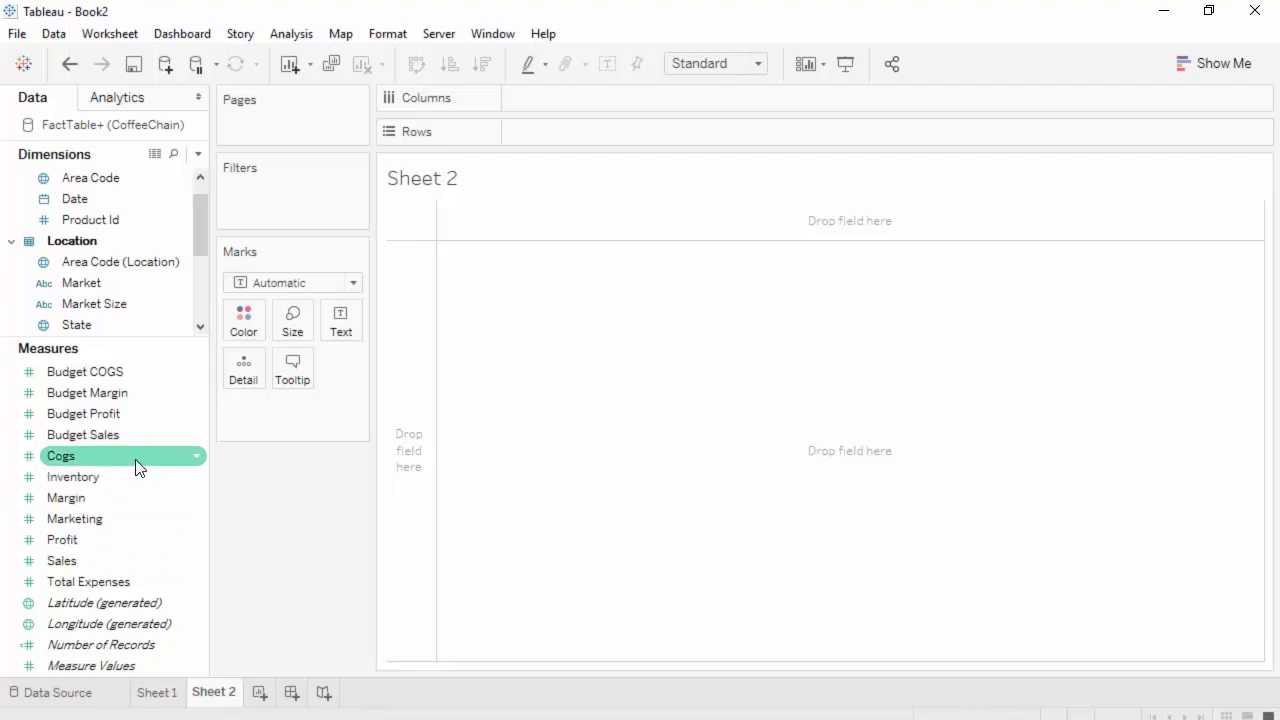
- Select the Sales measure with the Product Type and Product dimensions and check which chart types Show Me offers
left_click(103, 557)
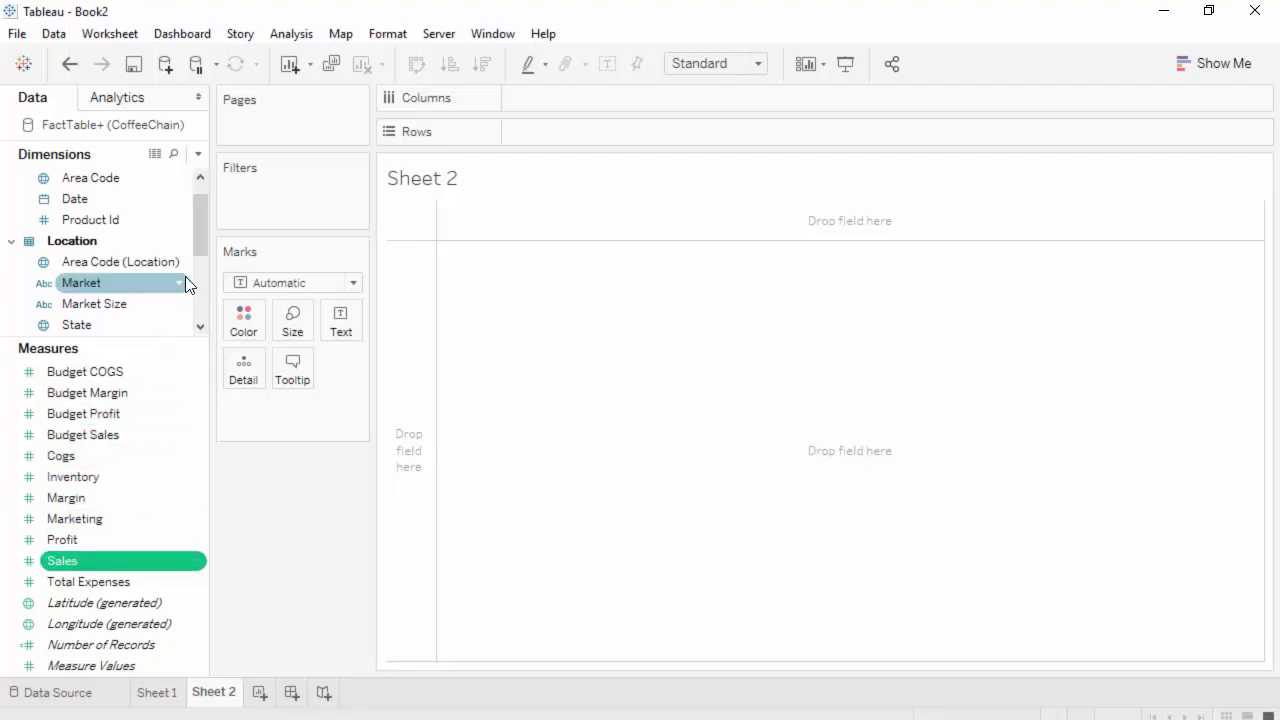
left_click_drag(203, 244, 202, 225)
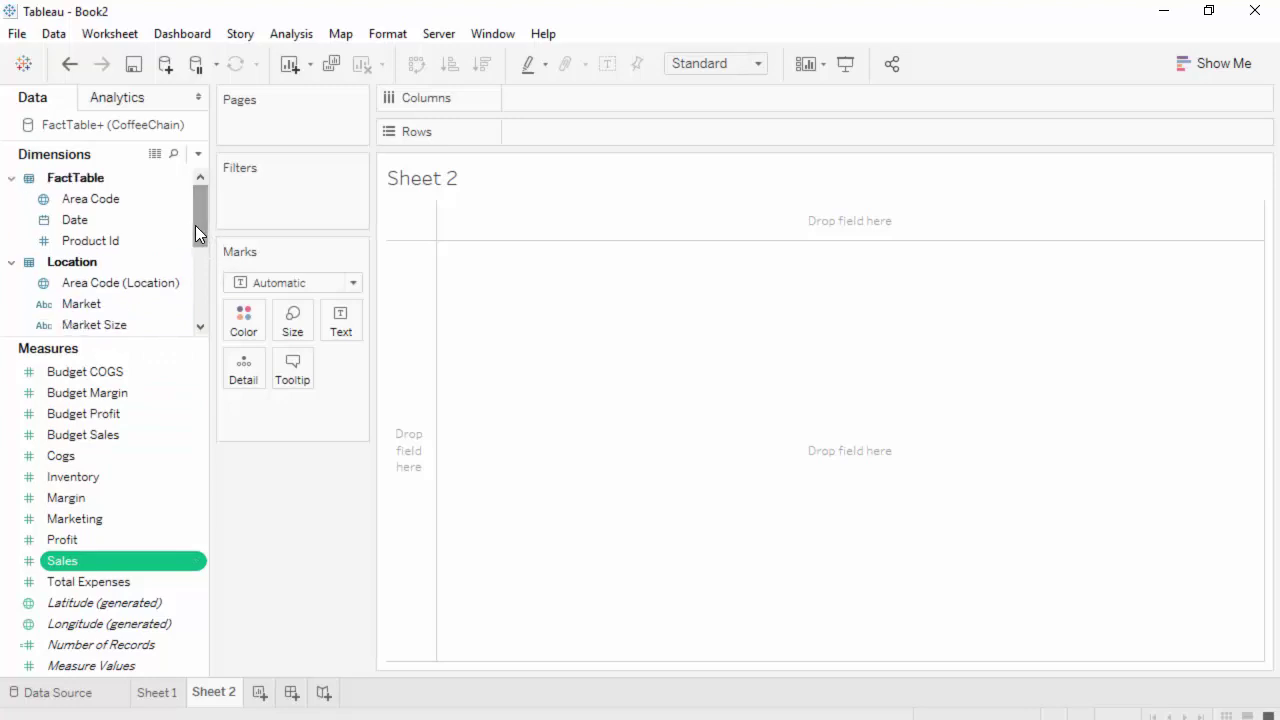
left_click_drag(204, 209, 200, 269)
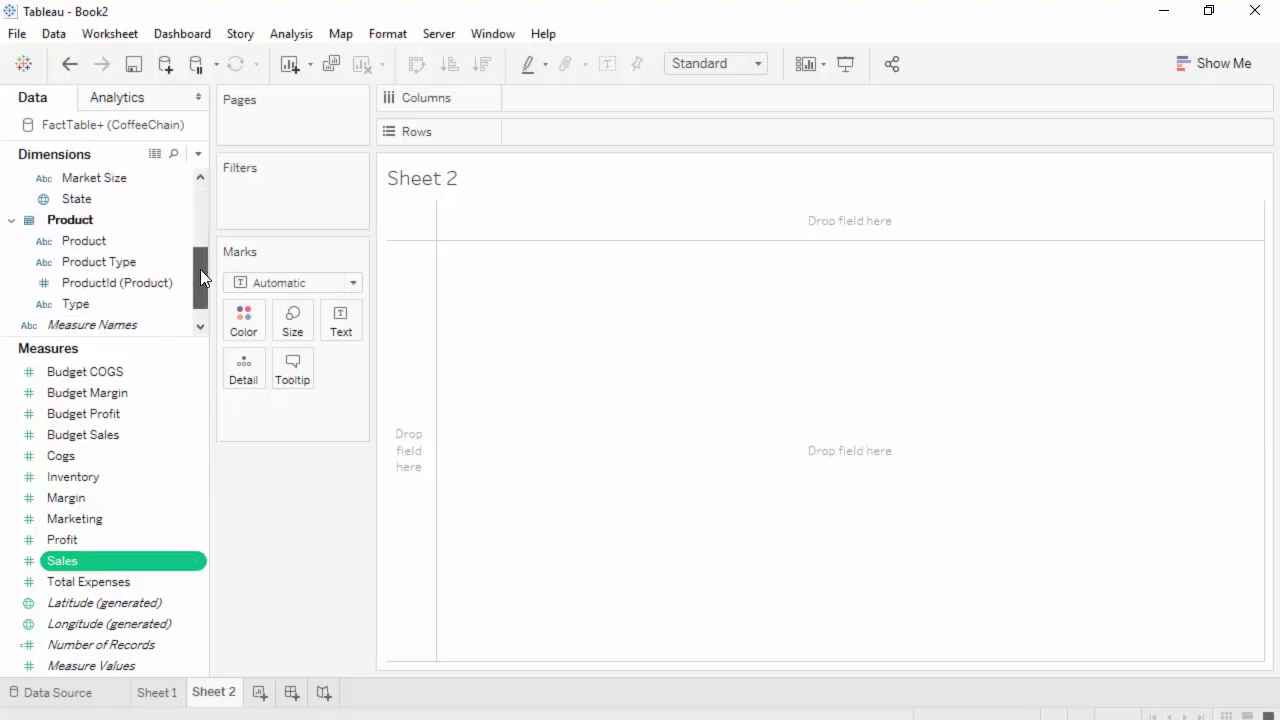
left_click(105, 262)
left_click(105, 242, "ctrl")
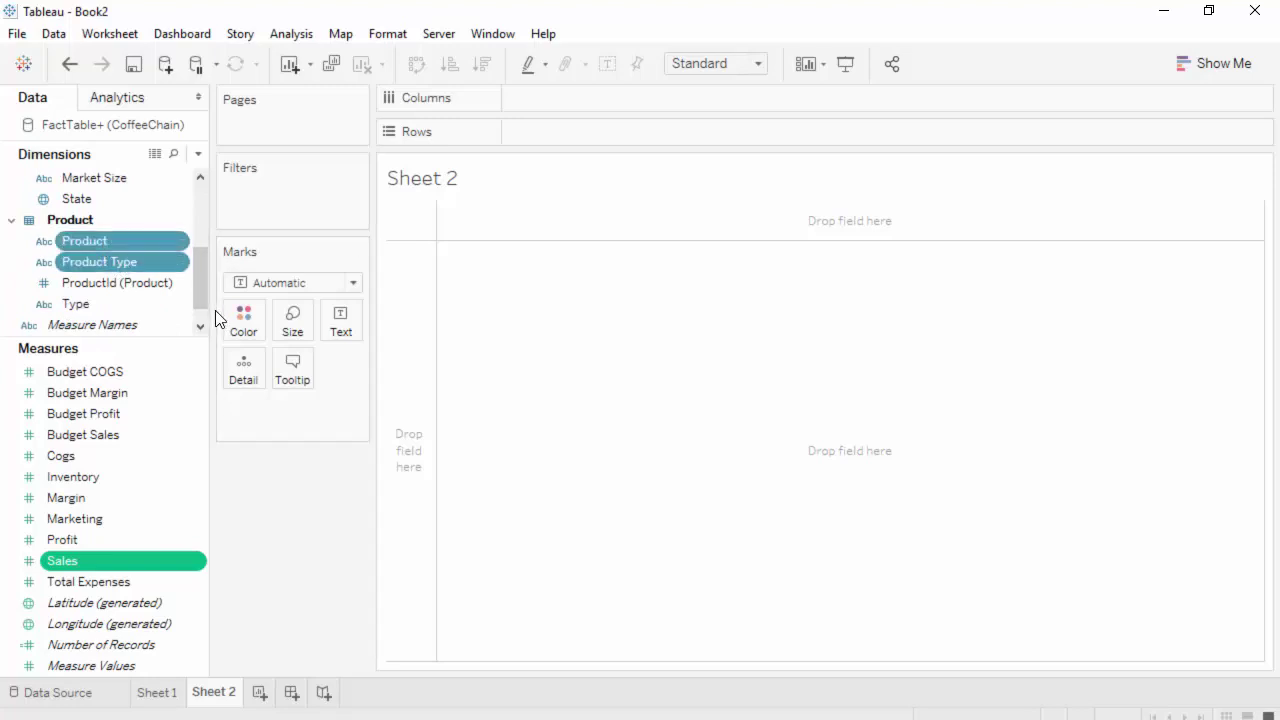
left_click(1214, 68)
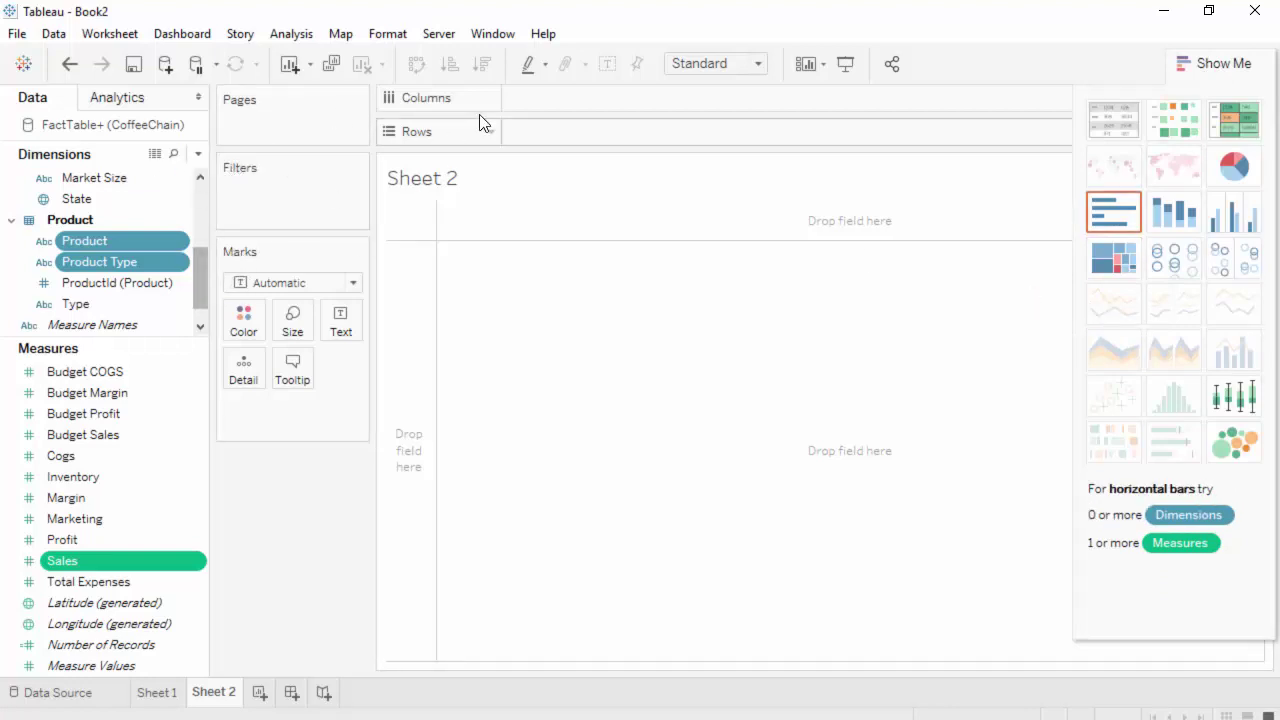
- Place Product Type and Product on the Rows shelf, in that order
mouse_move(198, 275)
left_mouse_down()
mouse_move(200, 194)
mouse_move(202, 260)
left_mouse_up()
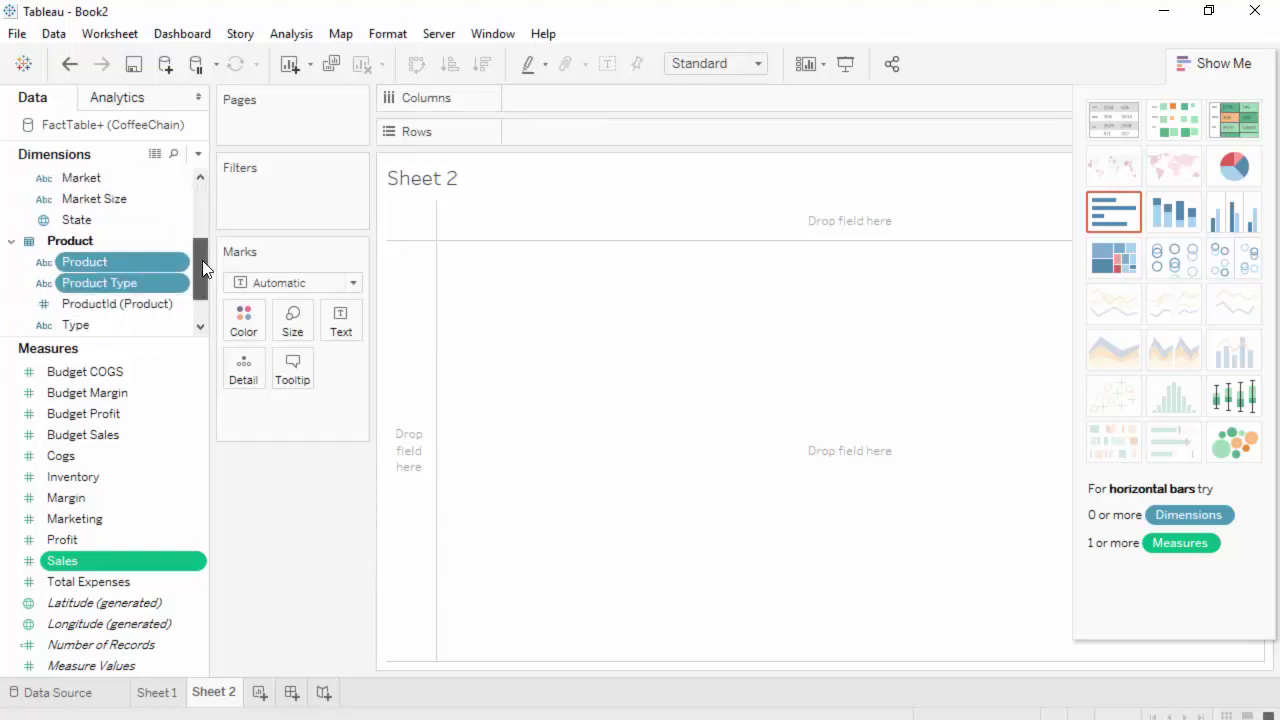
left_click(127, 284)
left_click_drag(103, 282, 539, 128)
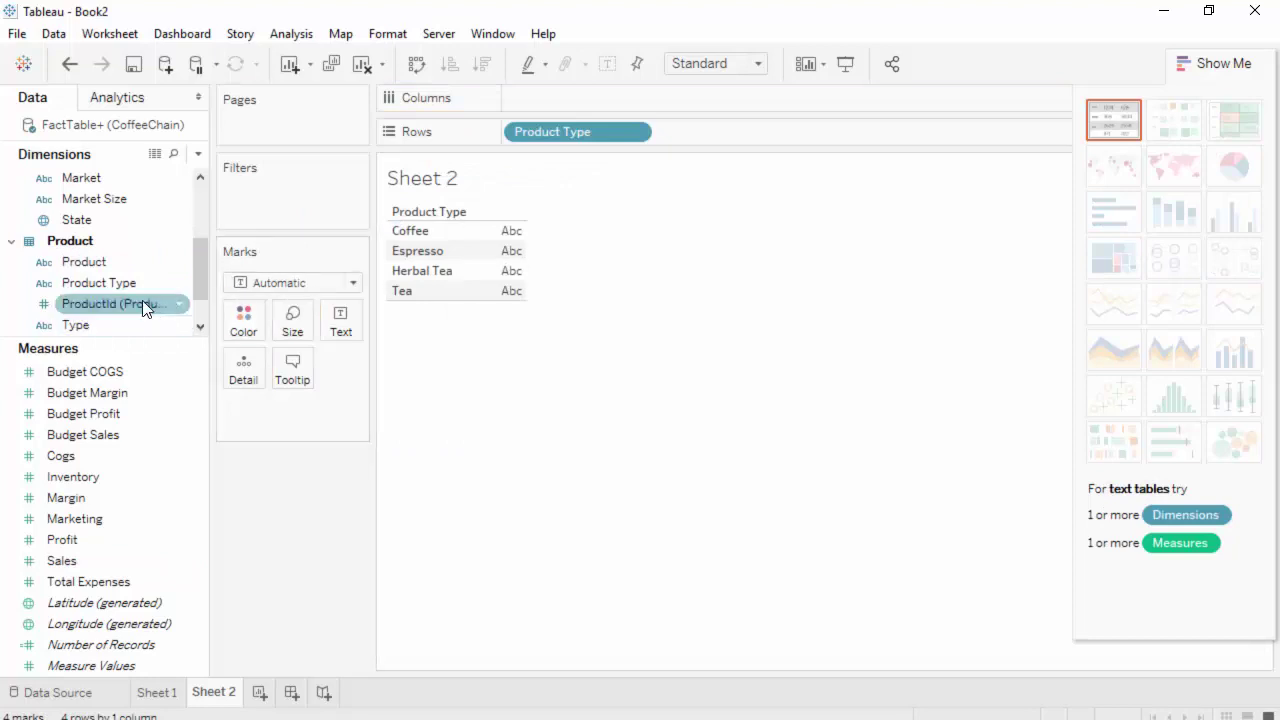
left_click_drag(84, 262, 731, 141)
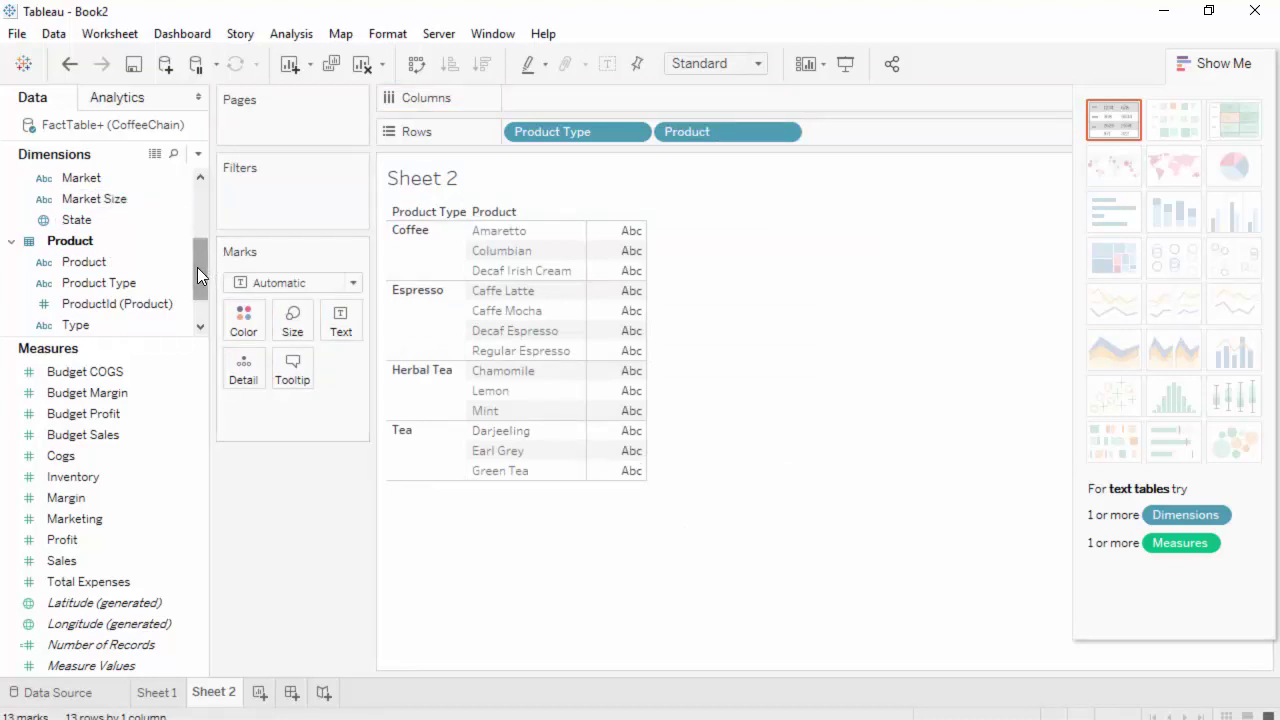
- Place Date on the Columns shelf and set its custom date detail to Month / Year, then close Show Me
left_click_drag(198, 267, 572, 89)
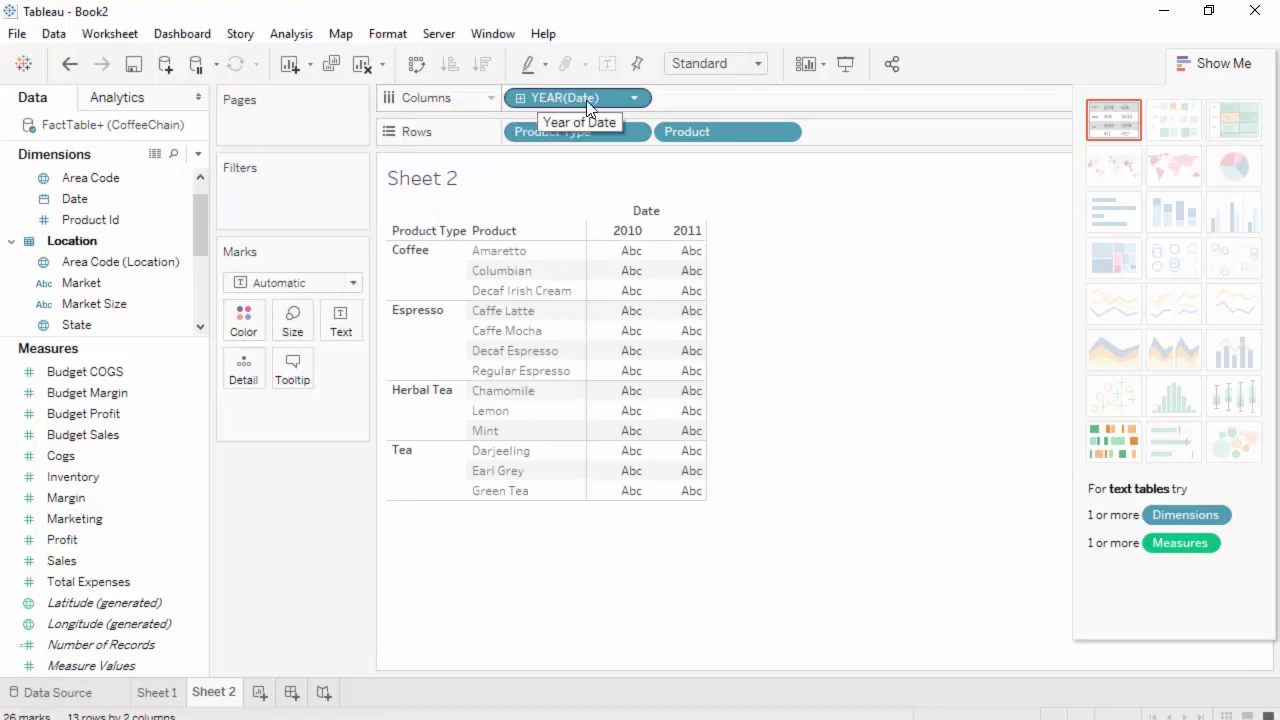
left_click(635, 104)
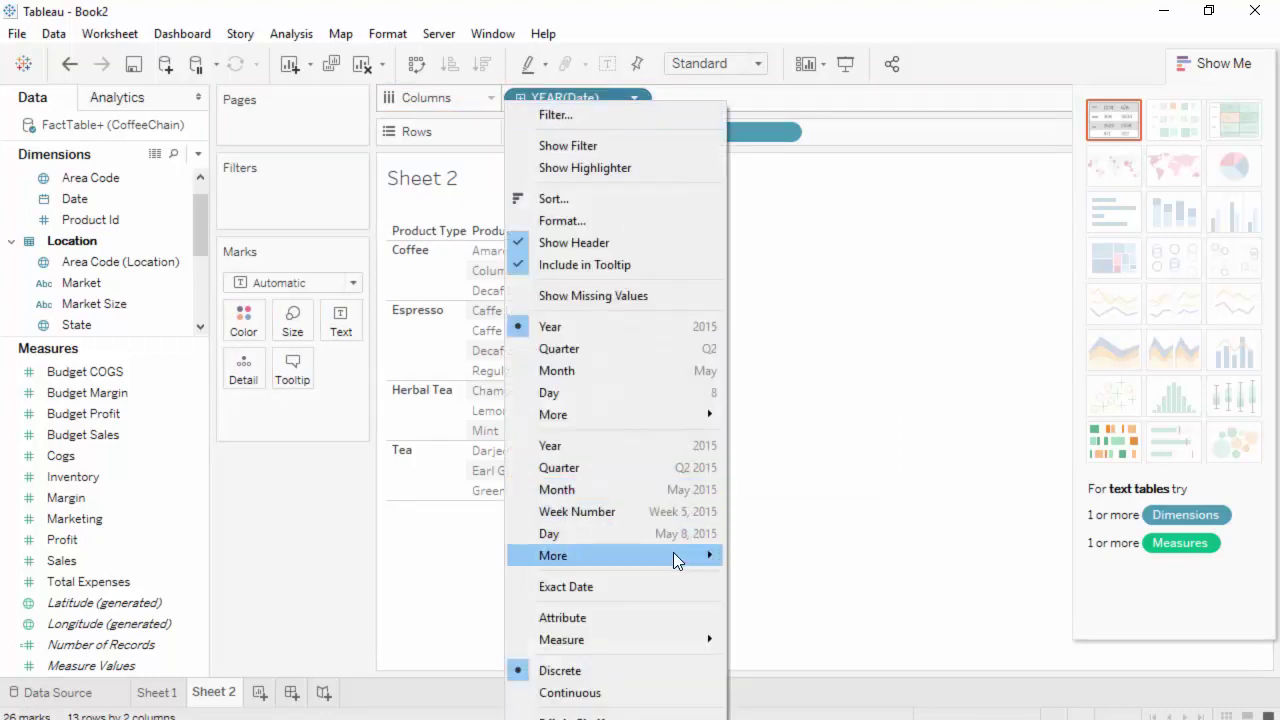
mouse_move(673, 556)
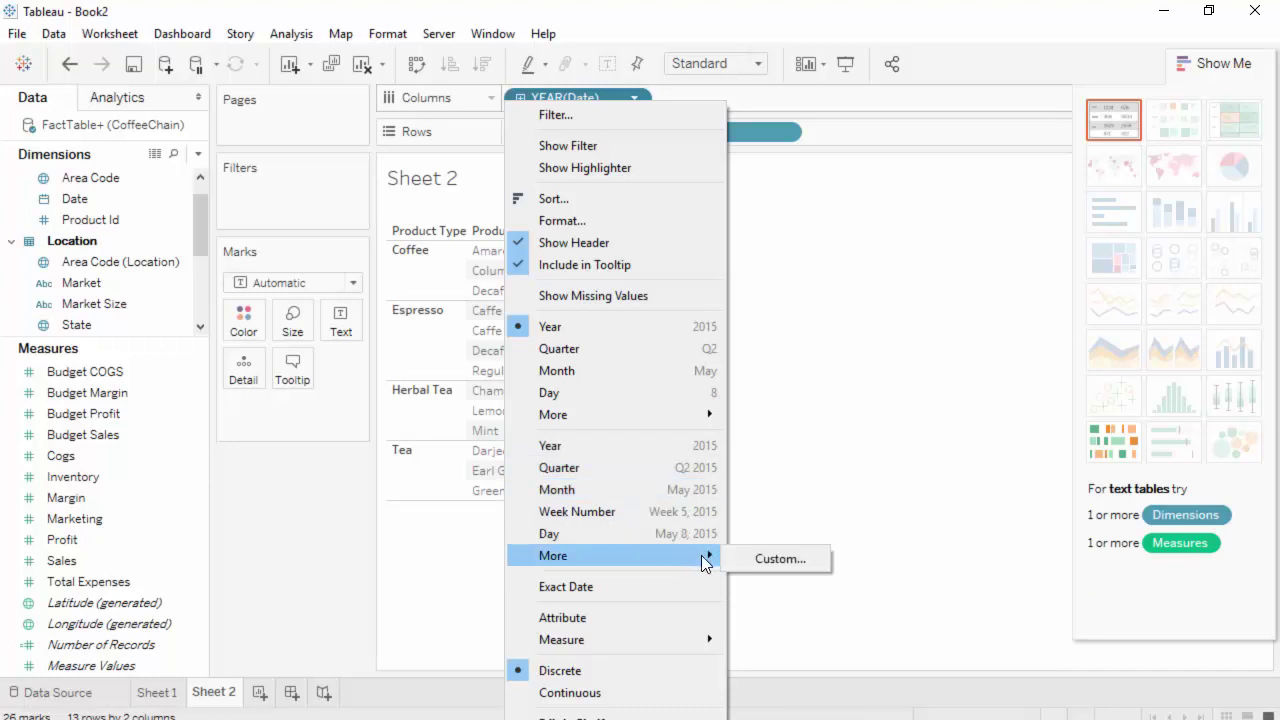
left_click(796, 559)
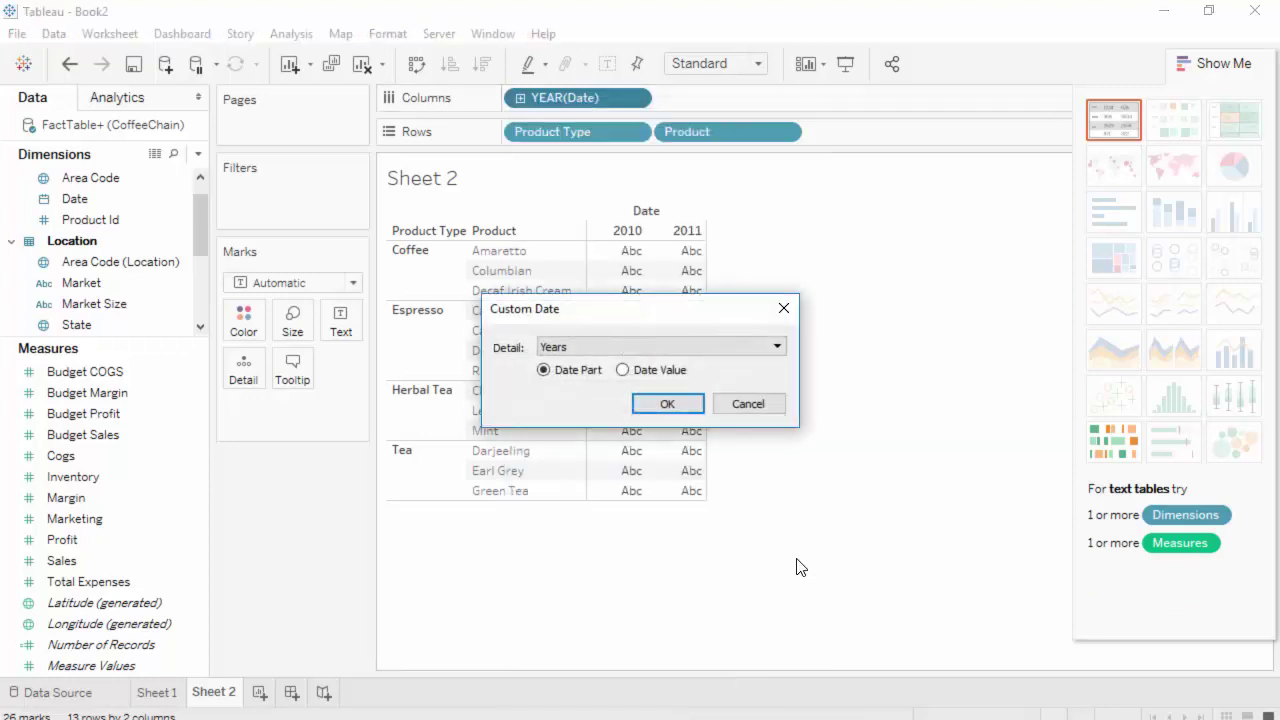
left_click(681, 352)
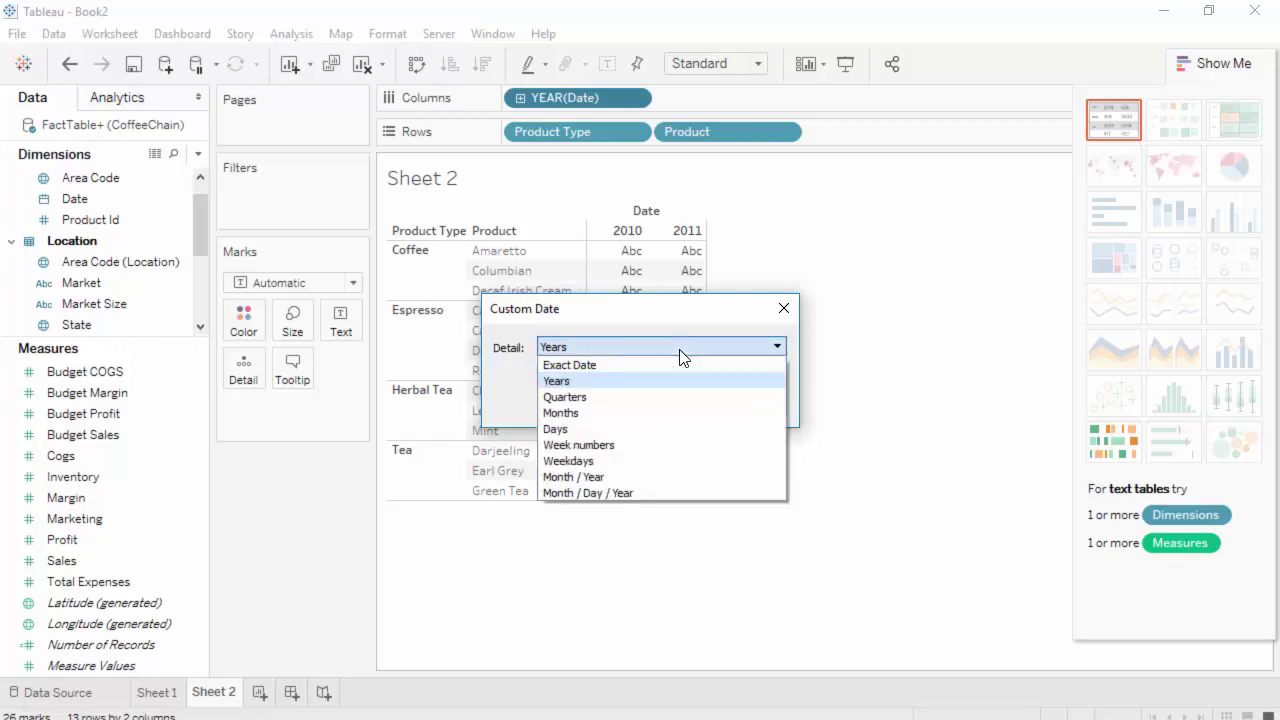
left_click(632, 480)
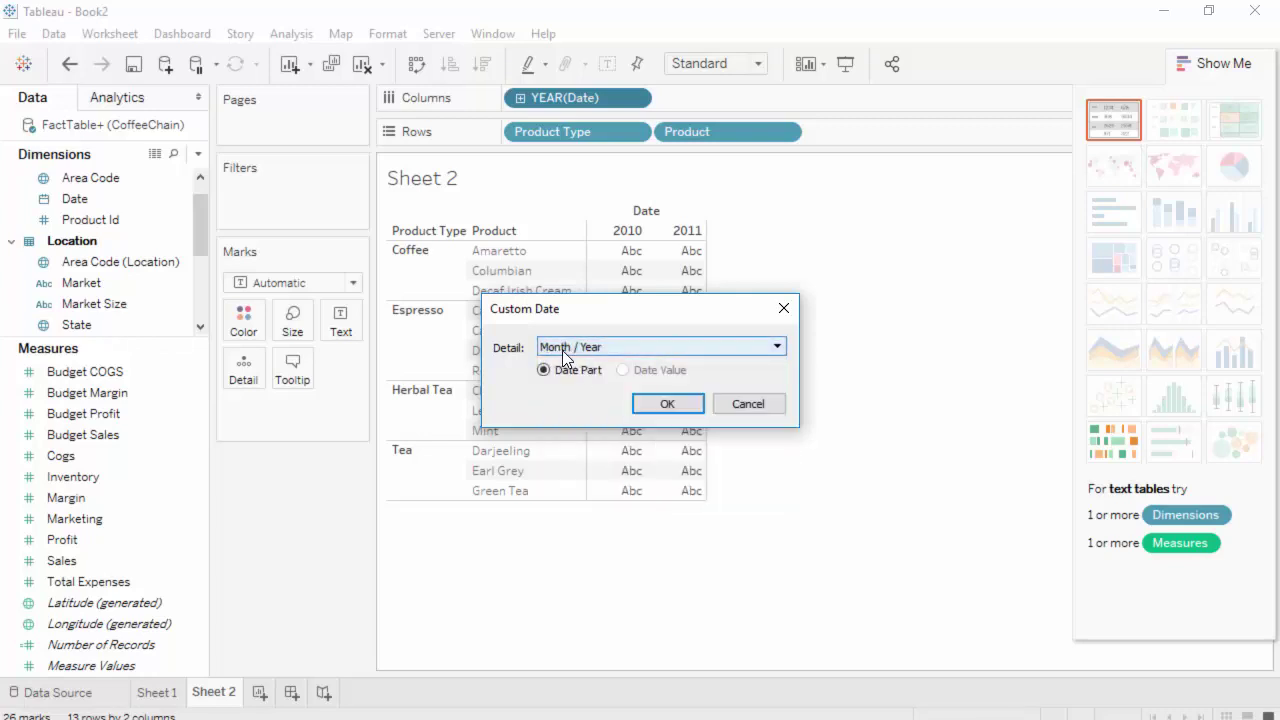
left_click(668, 404)
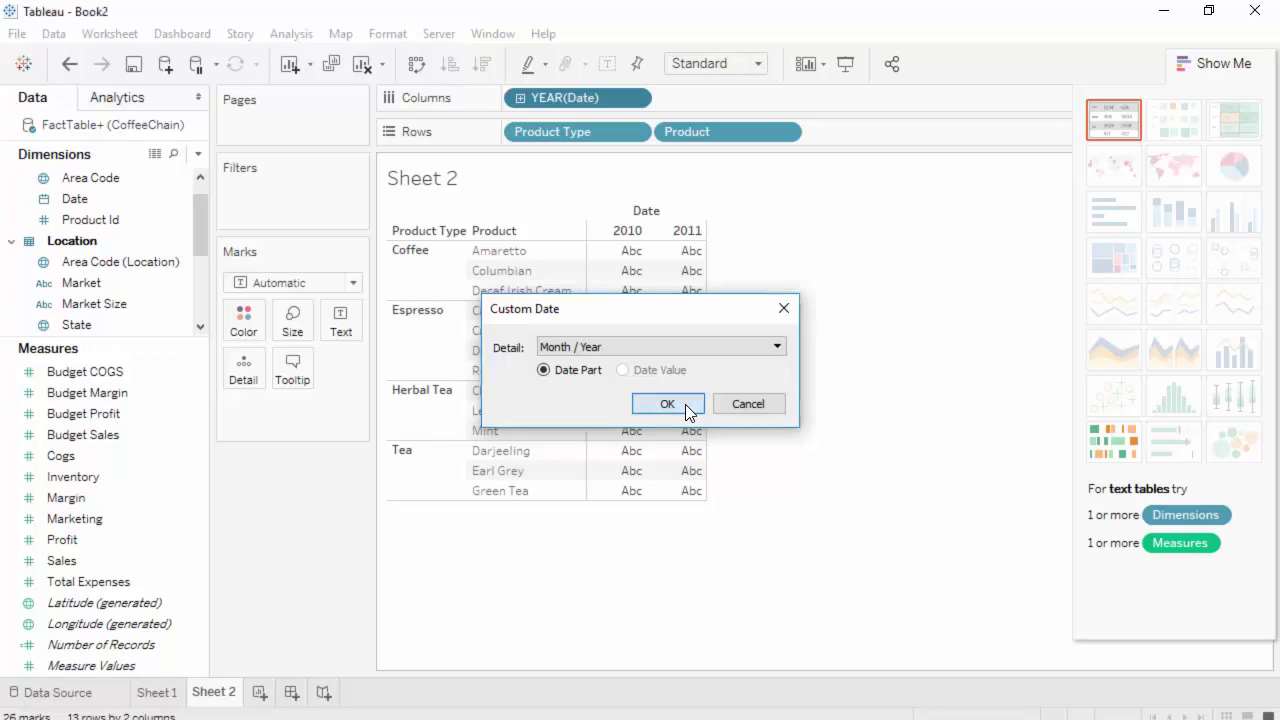
left_click(1227, 66)
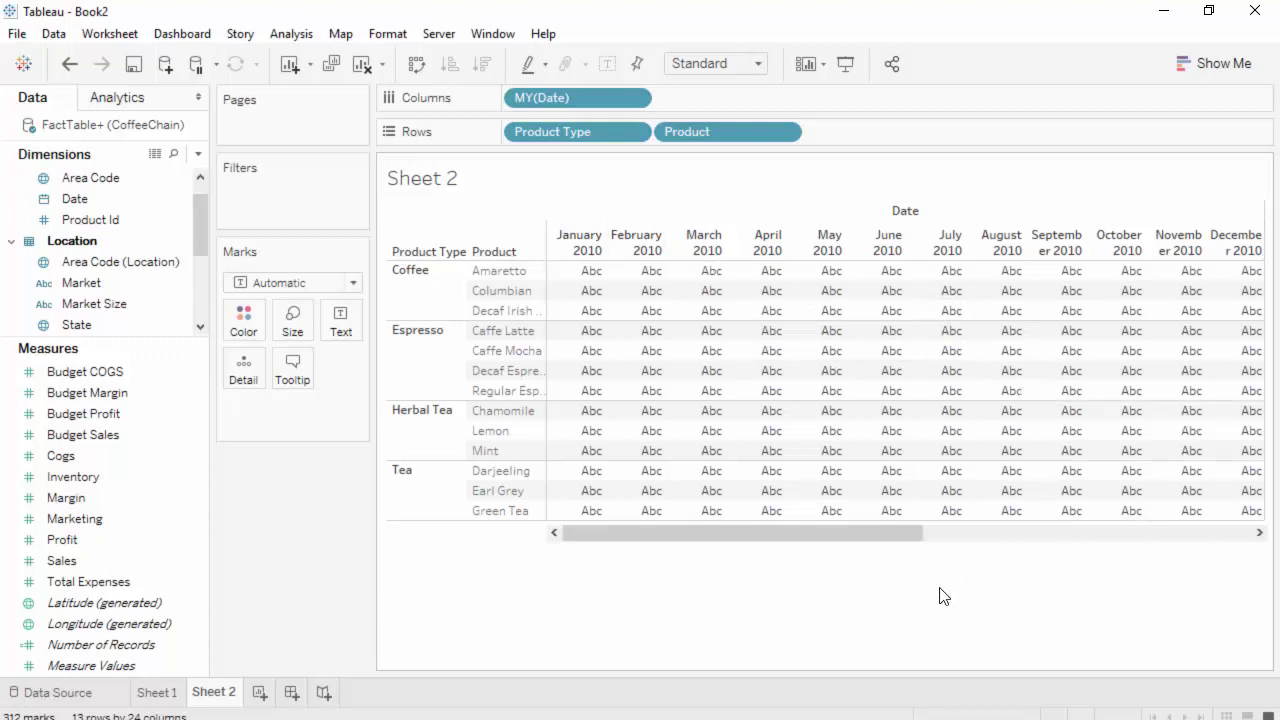
- Try to add the Sales measure to the table of products by month
left_click_drag(845, 535, 773, 548)
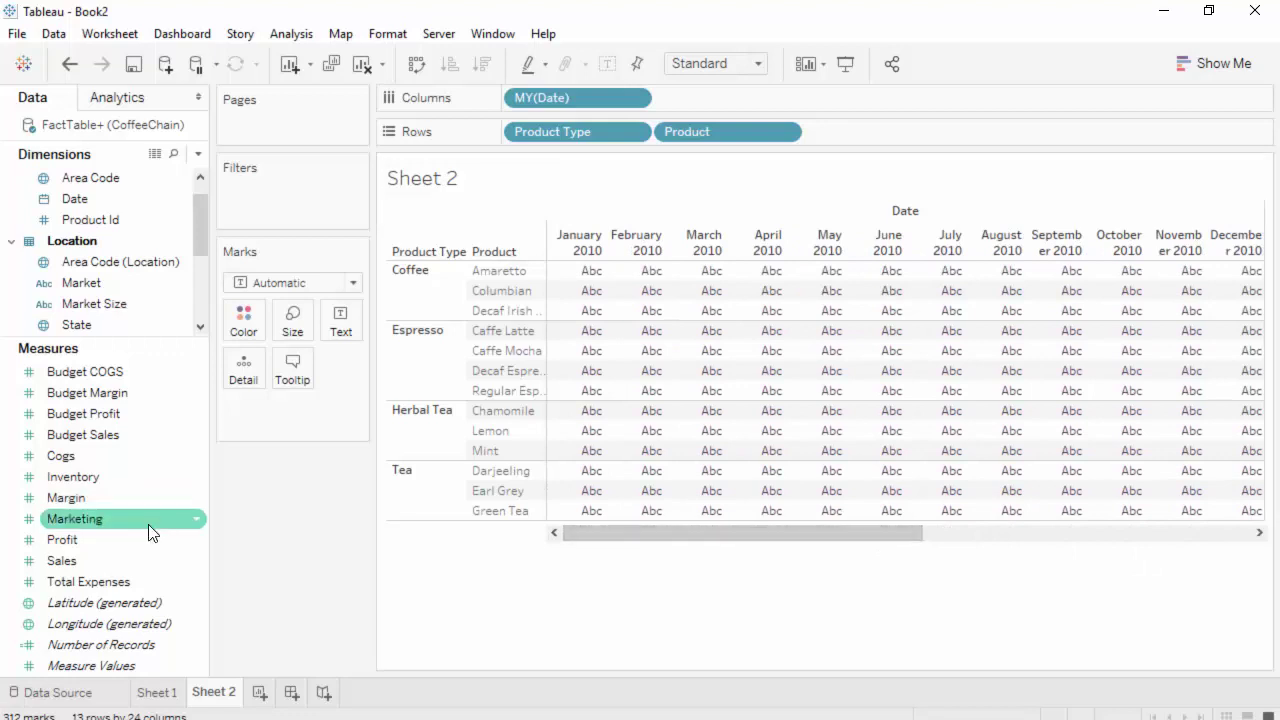
left_click_drag(69, 562, 851, 113)
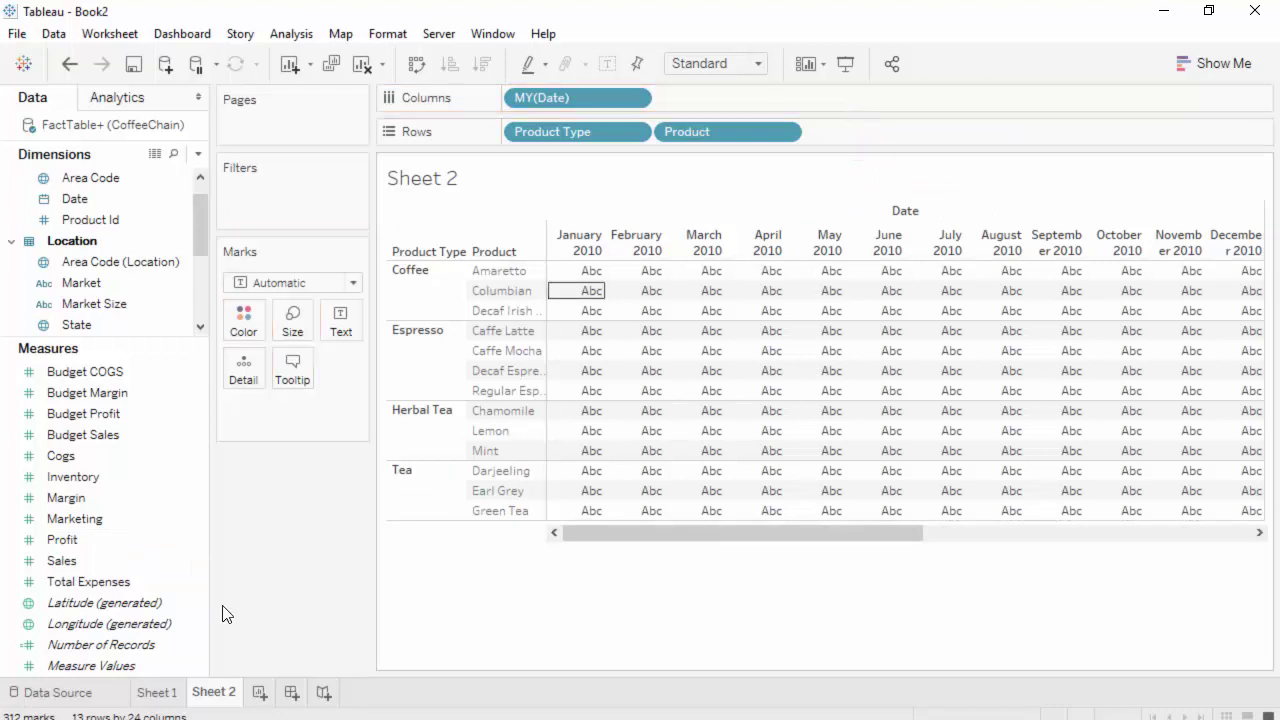
- Remove Product Type and Product from the Rows shelf
left_click(635, 132)
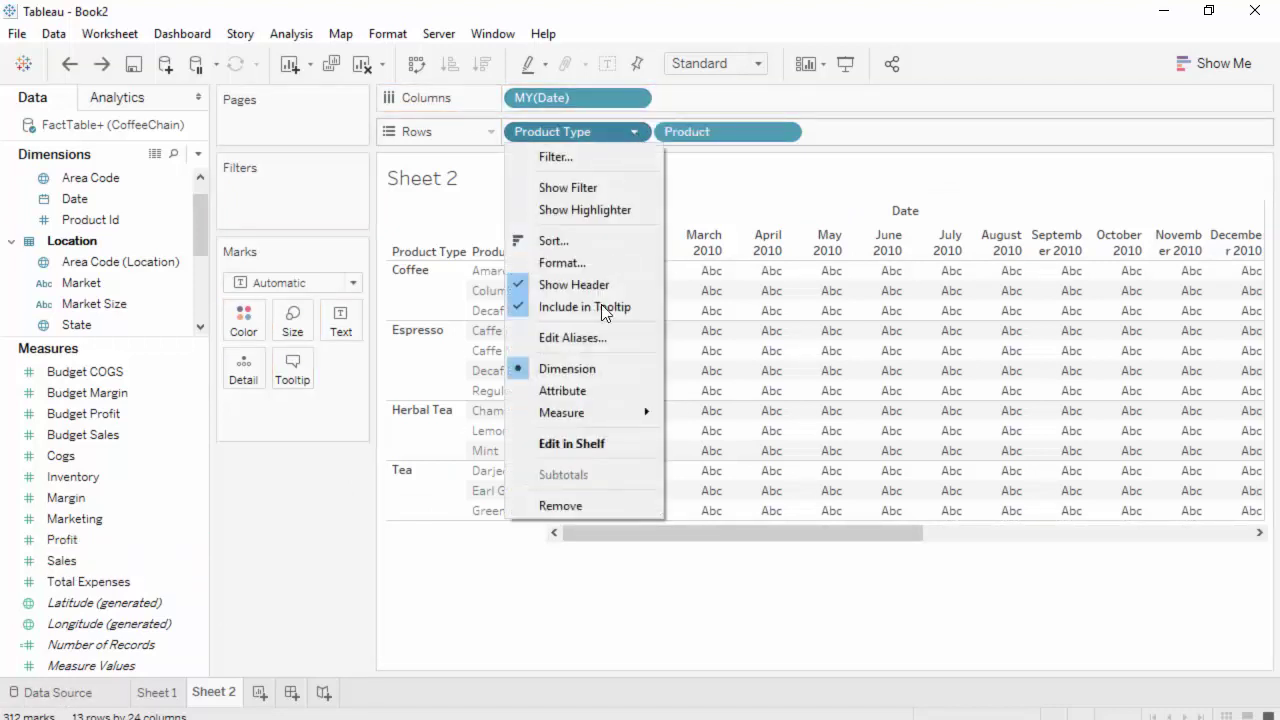
left_click(599, 507)
left_click(632, 134)
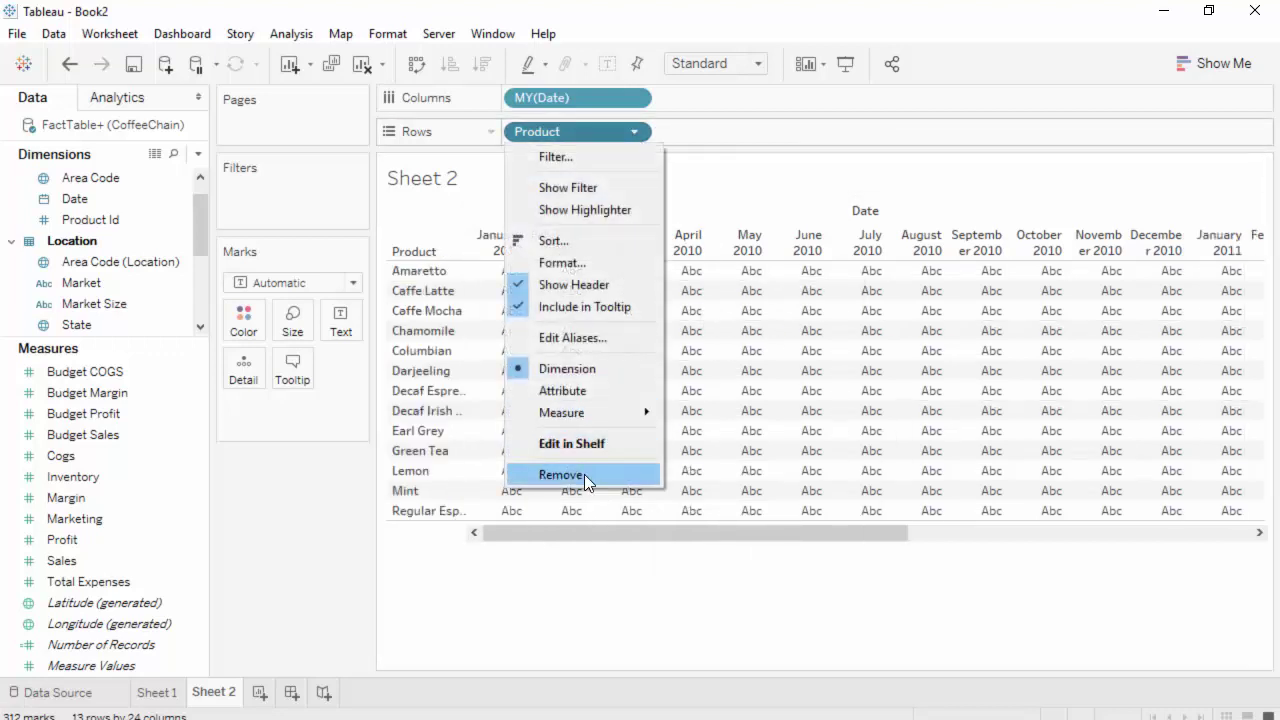
left_click(586, 474)
- Place Sales on the Rows shelf to plot total sales by month as a line
left_click_drag(80, 561, 706, 140)
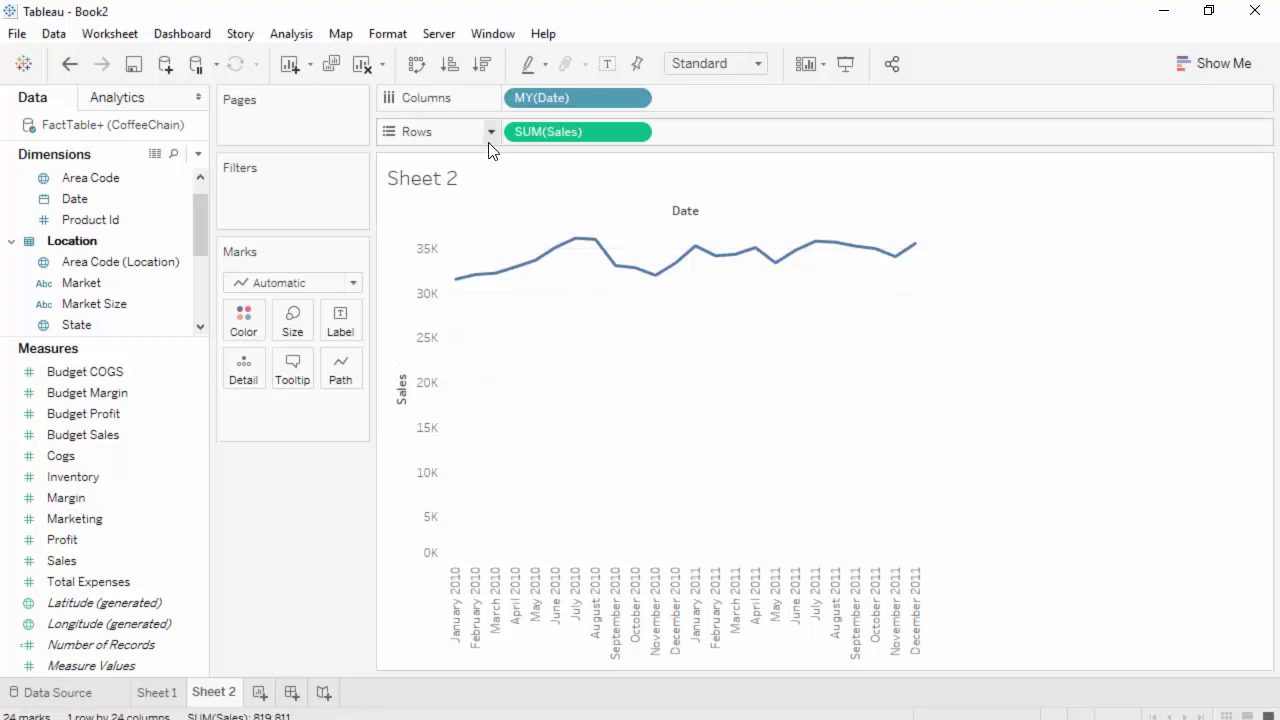
mouse_move(607, 250)
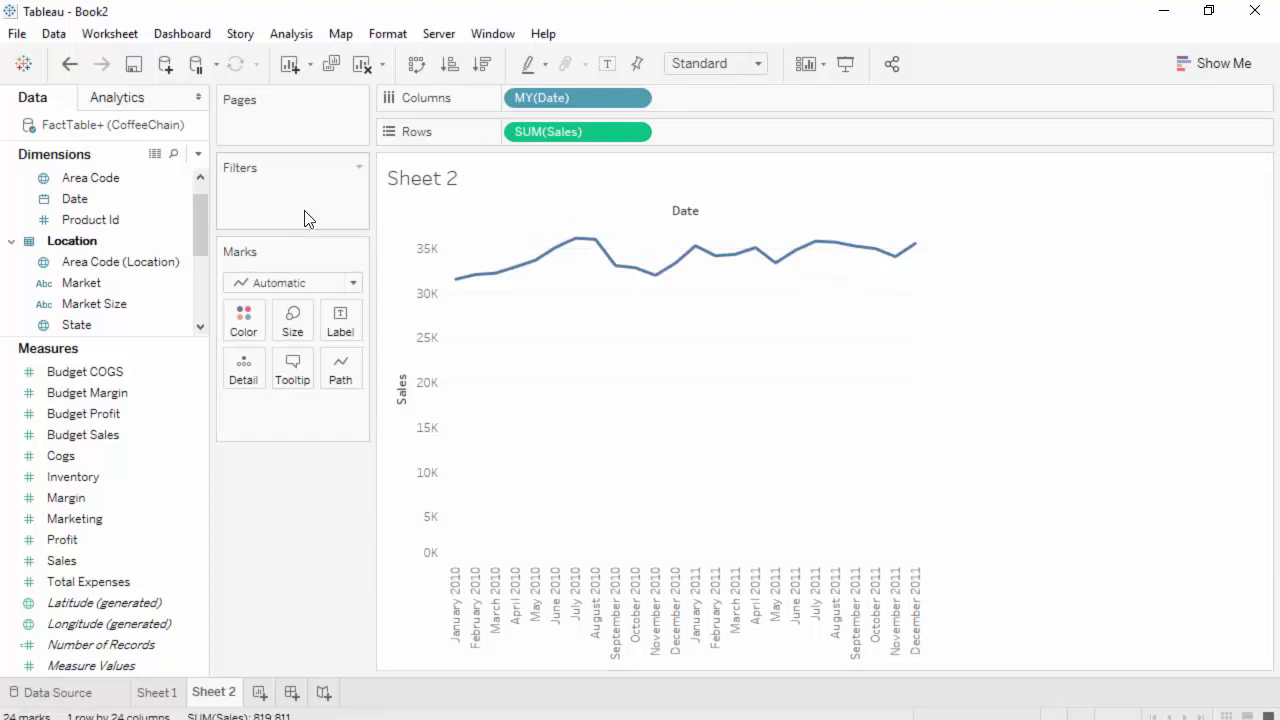
- Add Product Type and Product to the Rows shelf ahead of Sales, splitting the line chart by product
left_click_drag(197, 204, 196, 267)
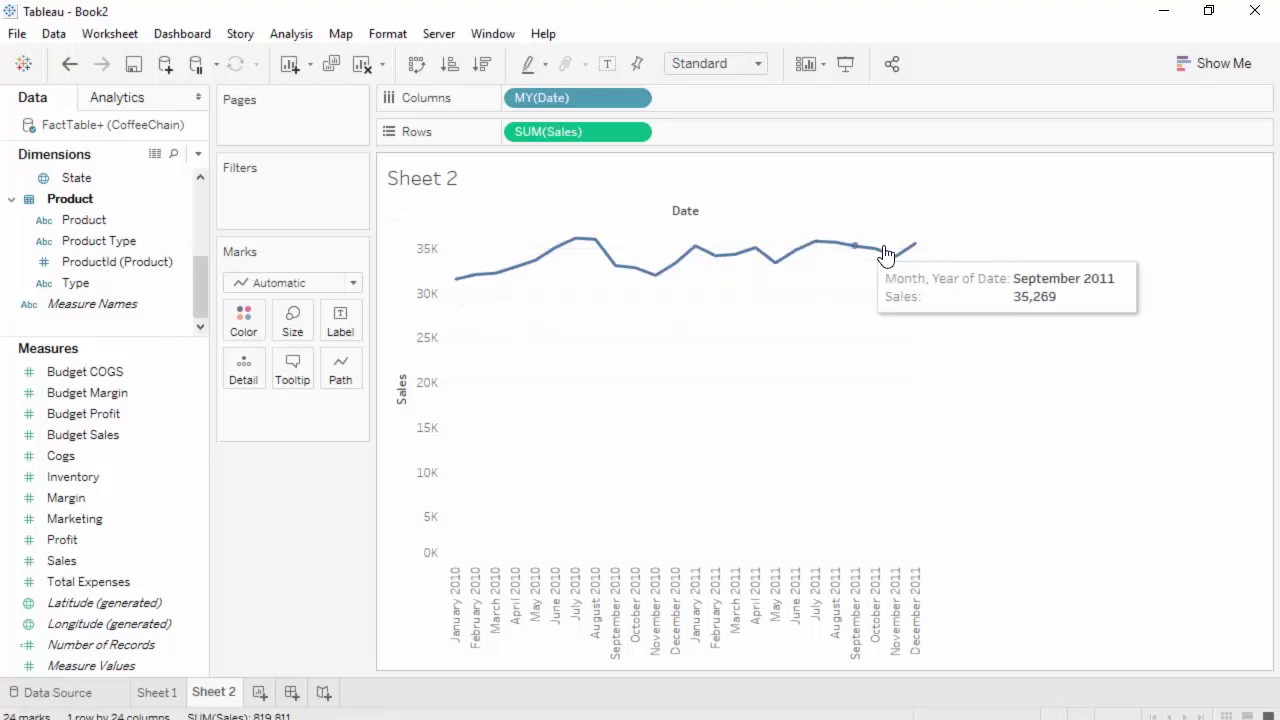
mouse_move(914, 250)
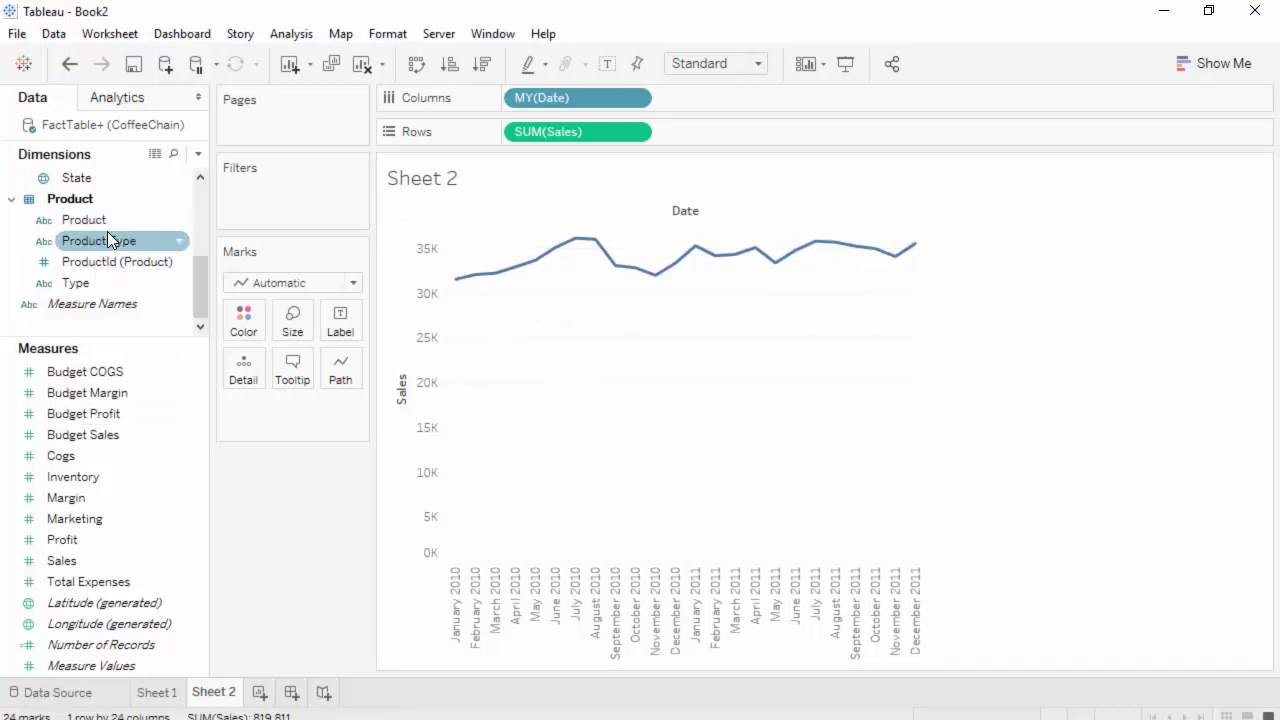
left_click_drag(100, 245, 507, 137)
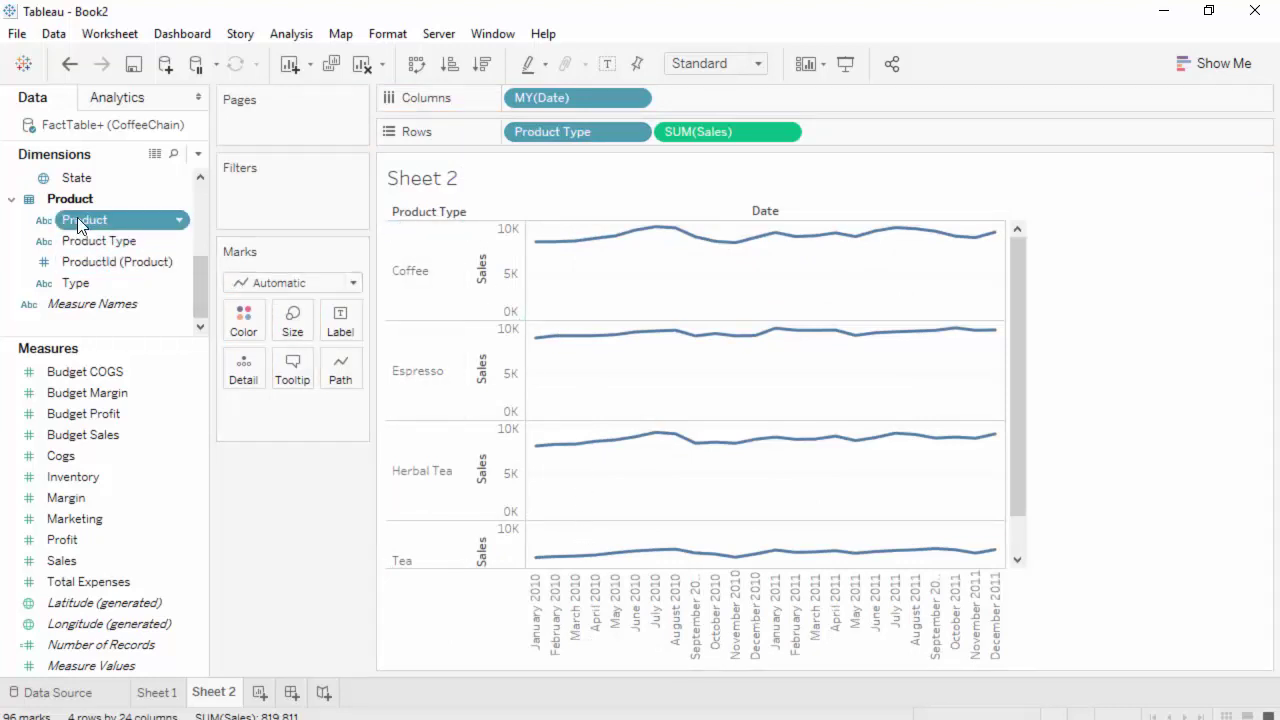
left_click_drag(80, 220, 658, 140)
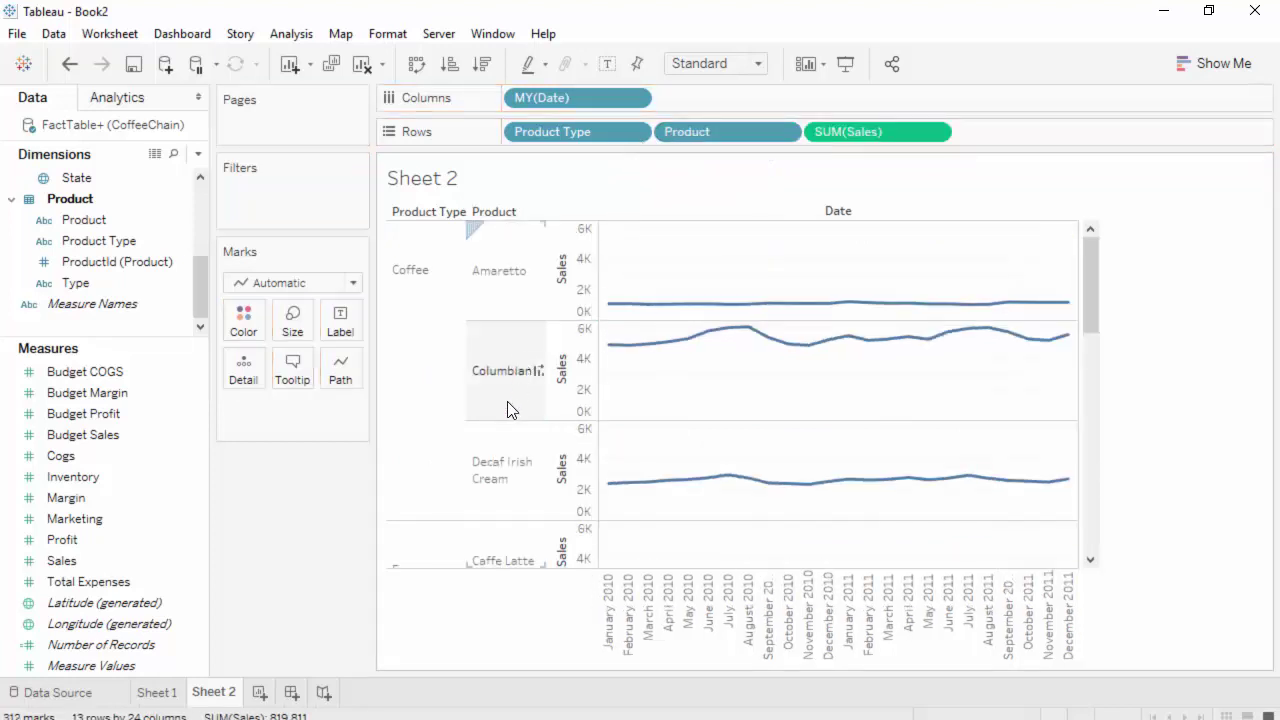
- Fit the product line charts to the window with the Entire View setting
scroll(800, 445, "down", 5)
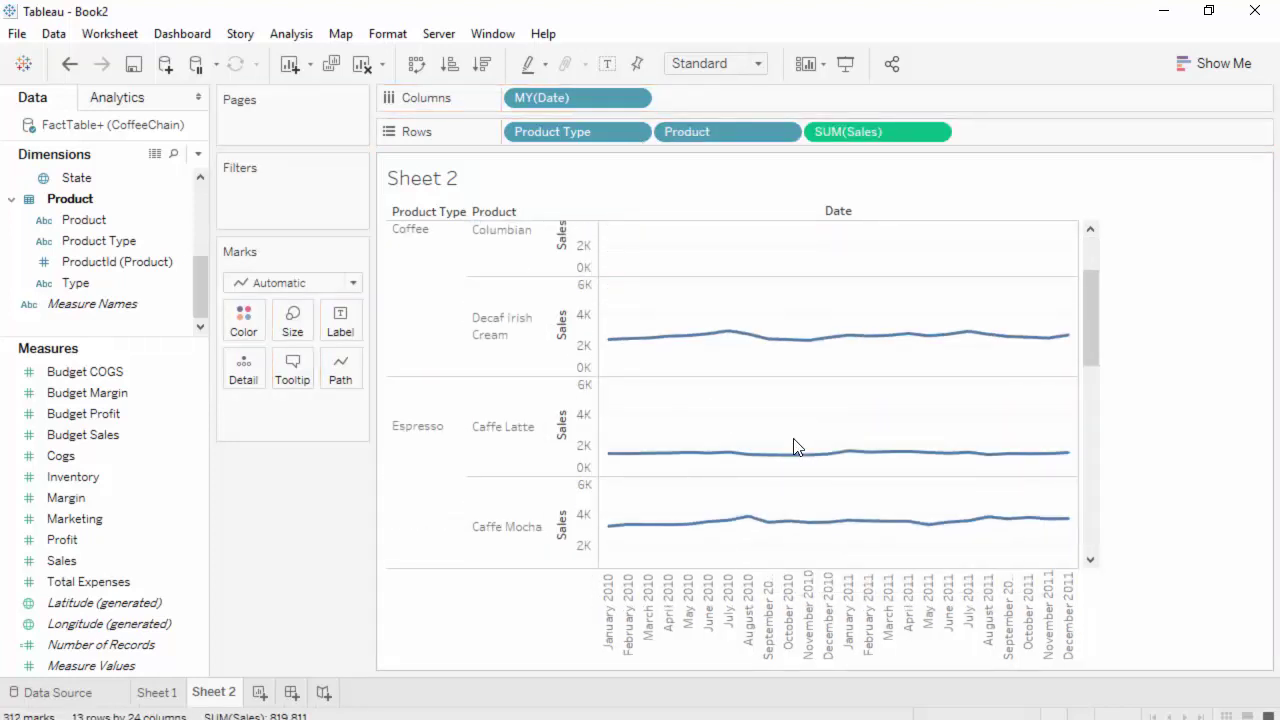
scroll(794, 446, "down", 1)
scroll(800, 420, "up", 5)
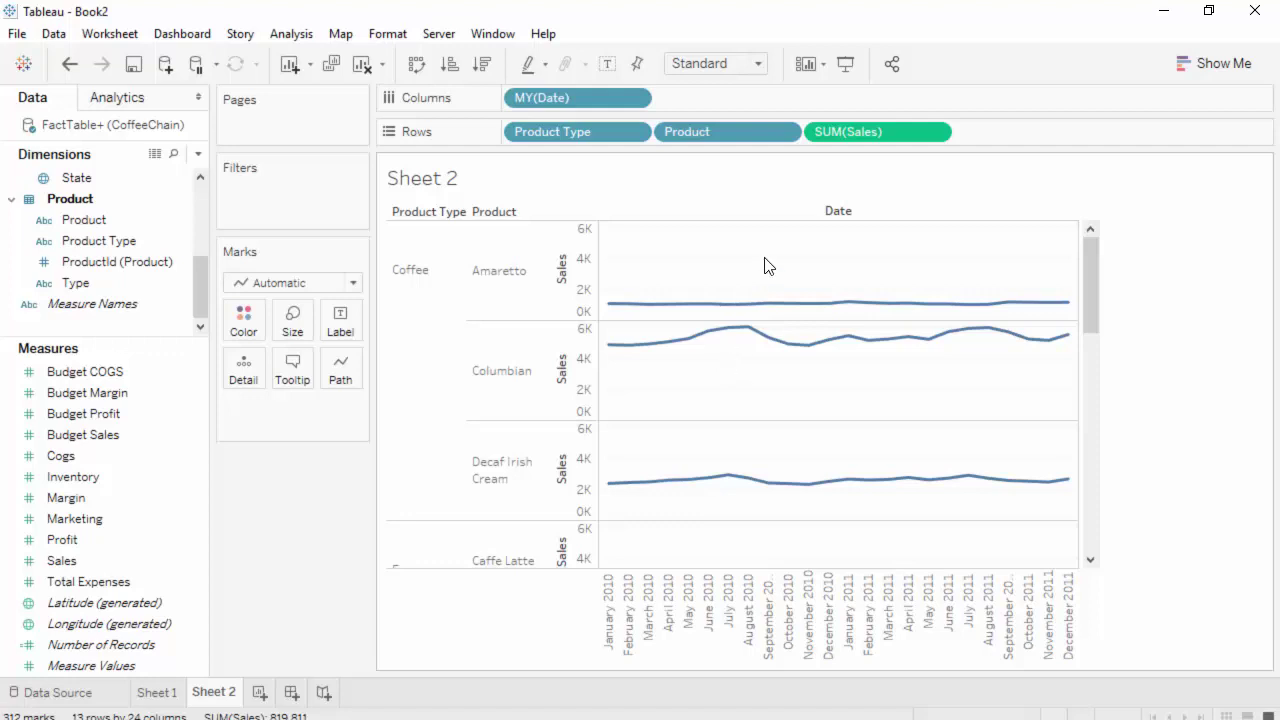
left_click(760, 66)
left_click(738, 150)
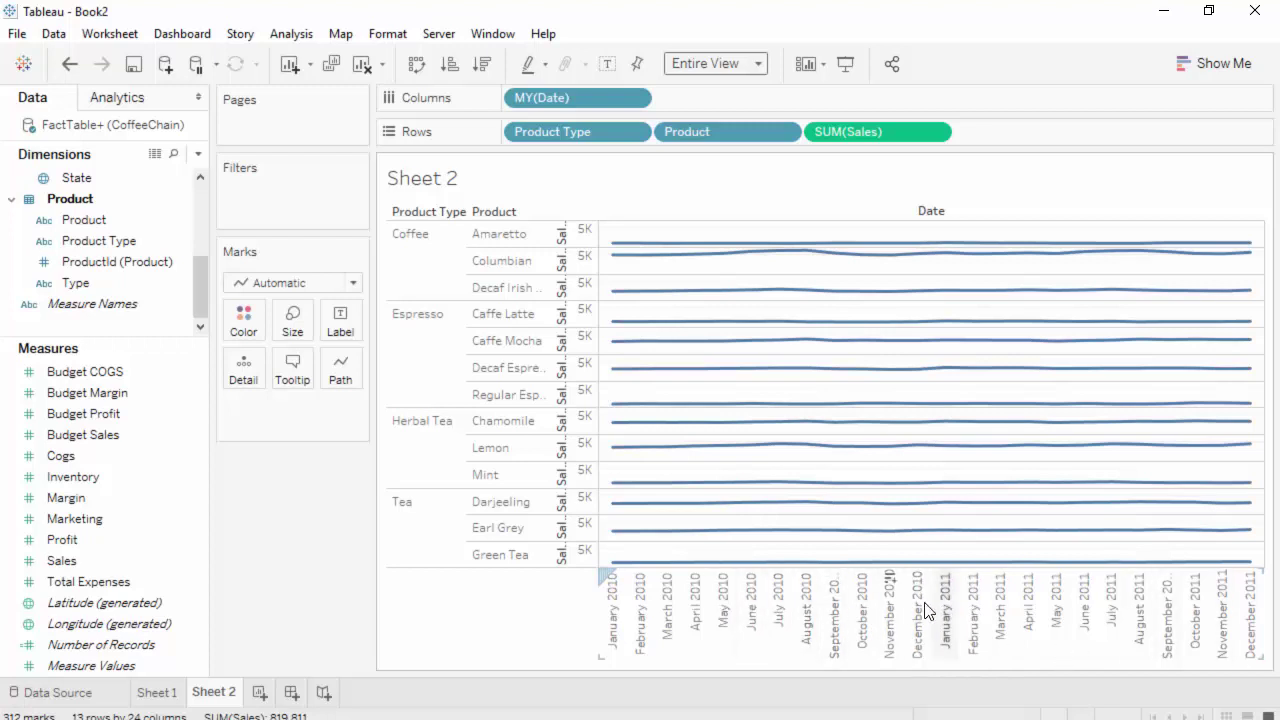
- Hide the month and year header below the line charts and clear the July 2010 mark selection
left_click(779, 640)
right_click(777, 639)
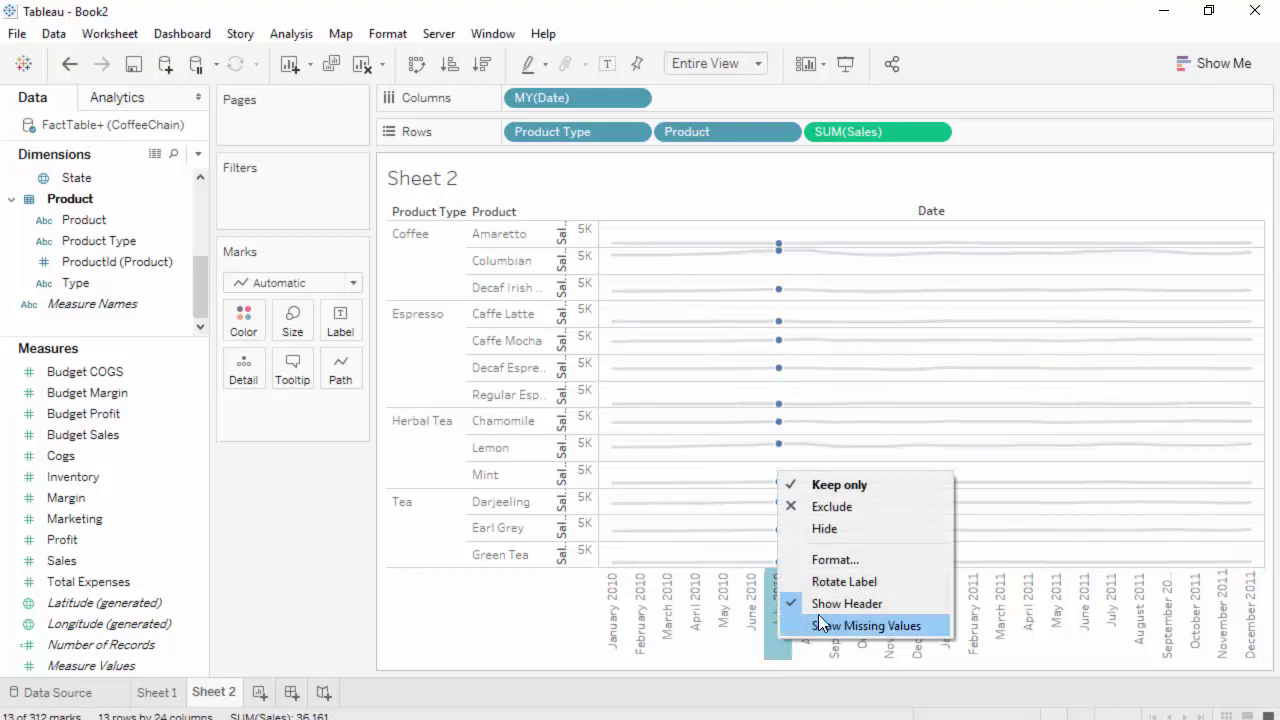
left_click(888, 604)
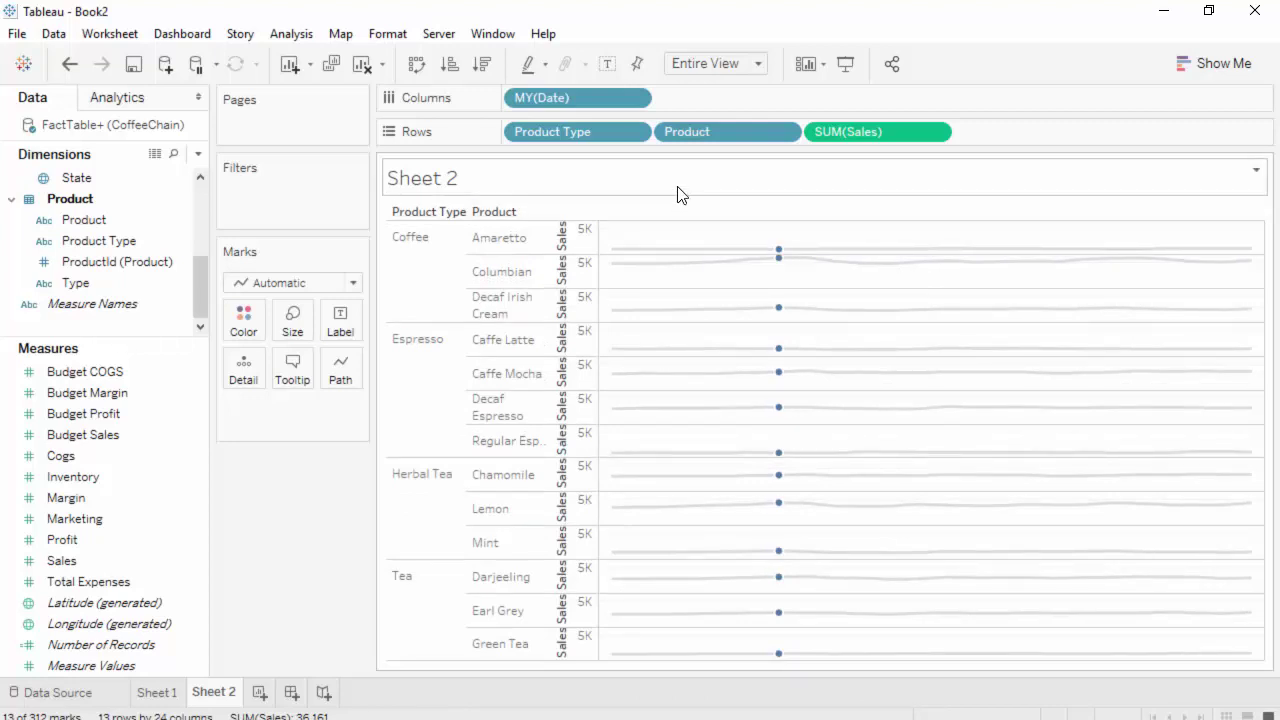
key("Escape")
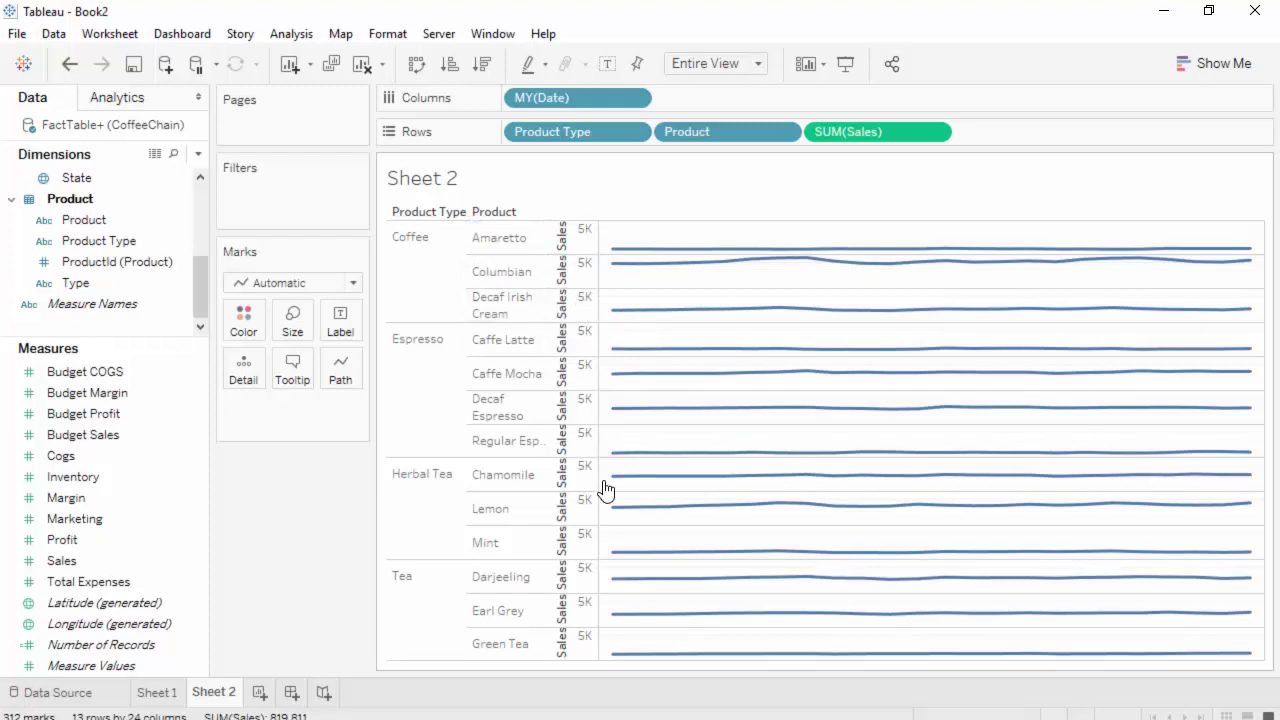
- Set the Sales axis range to independent axis ranges for each row or column
mouse_move(606, 489)
mouse_move(608, 656)
right_click(589, 267)
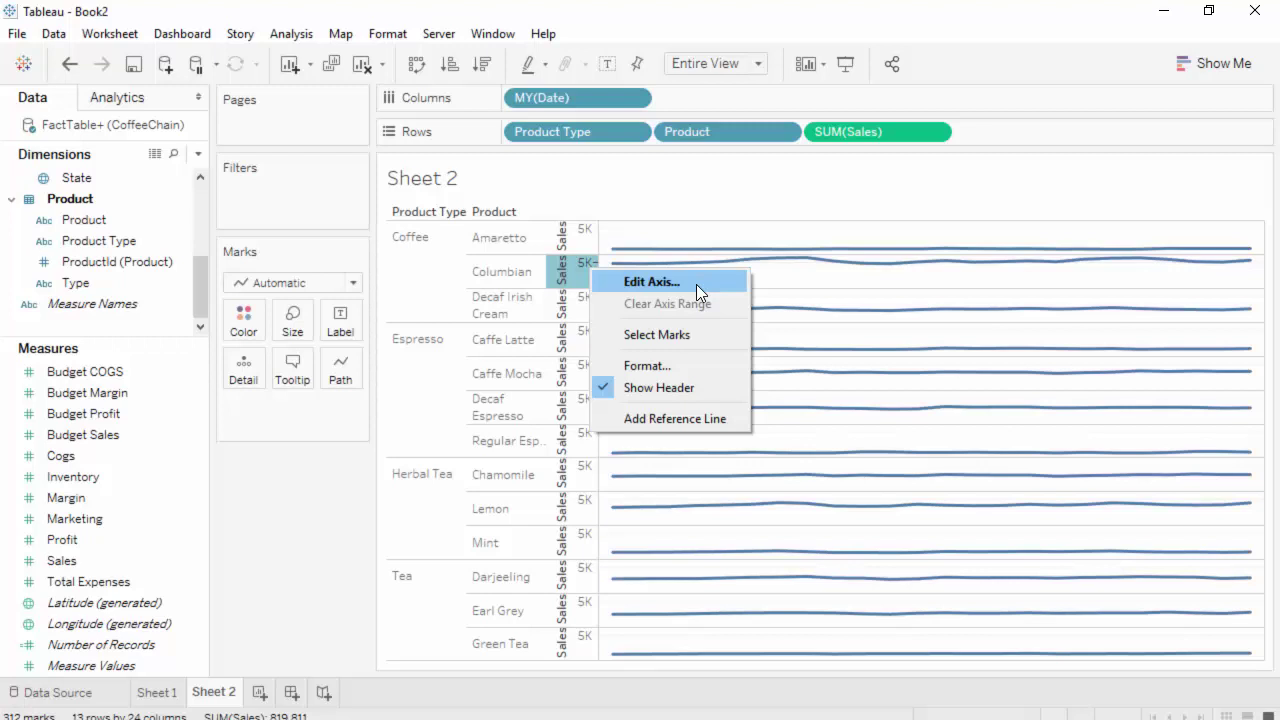
left_click(697, 284)
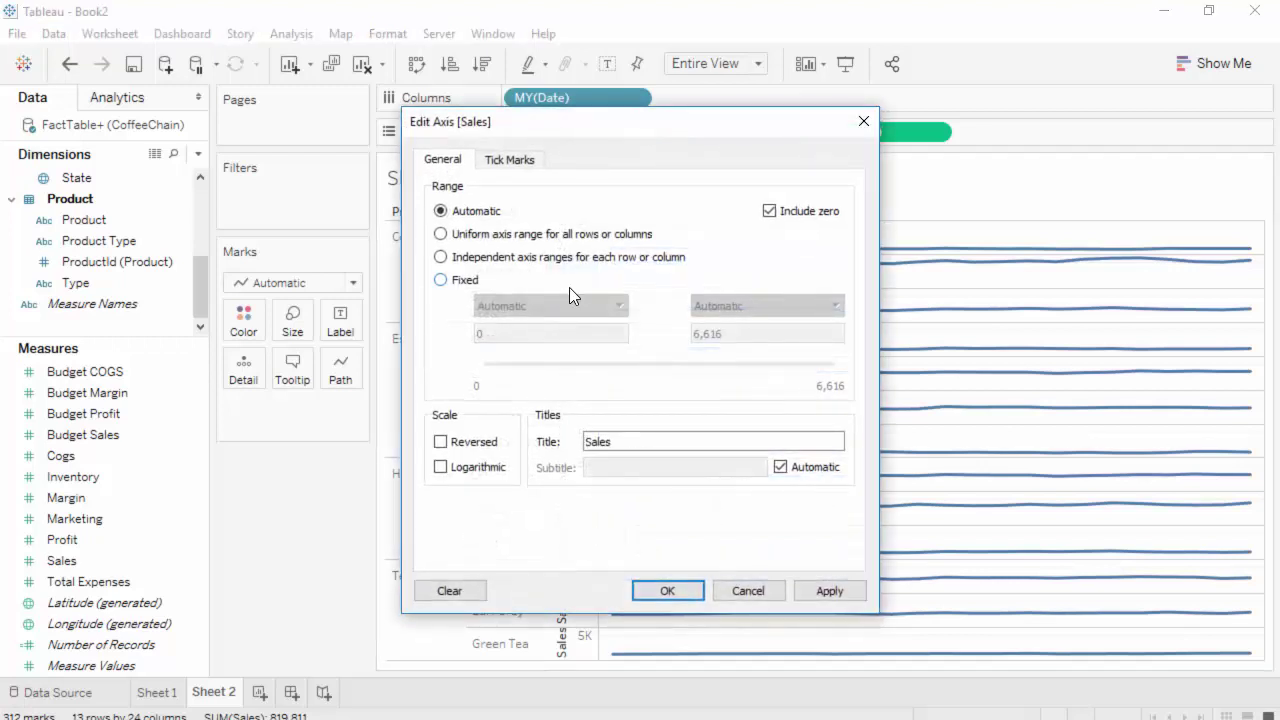
left_click(446, 259)
left_click(667, 591)
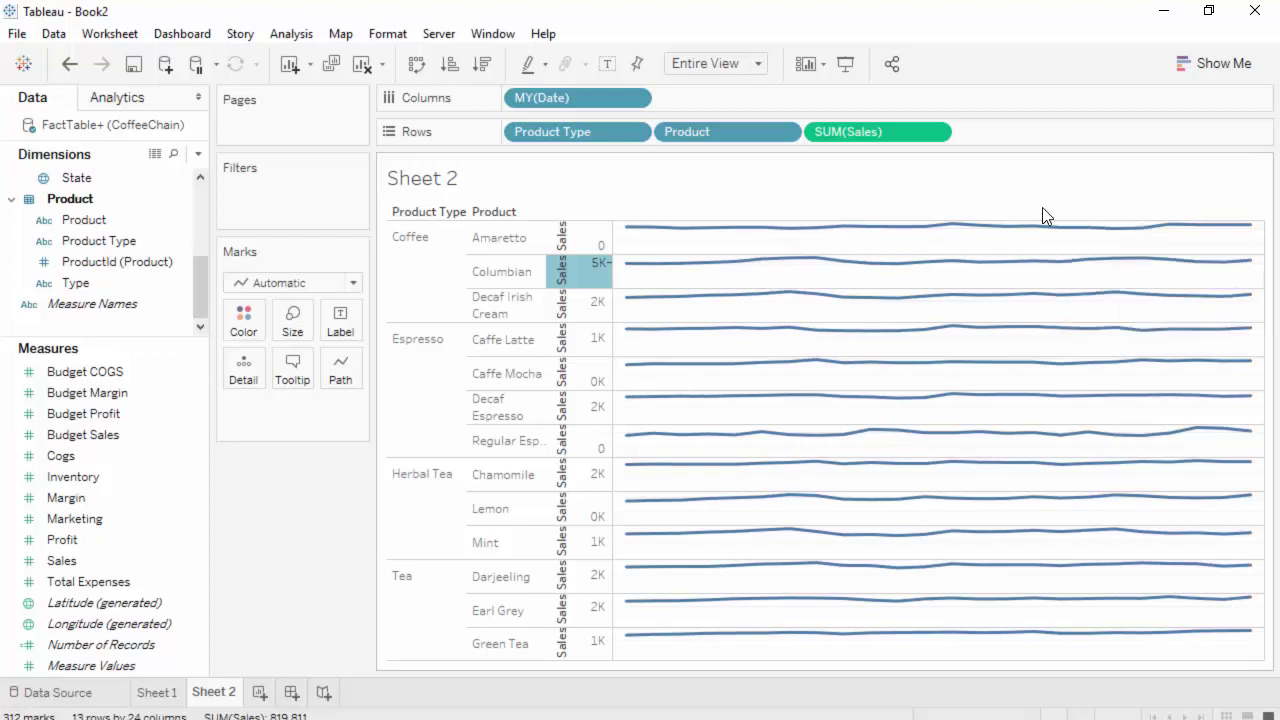
- Apply the Percent Difference quick table calculation to SUM(Sales) in Rows, undoing and redoing it once to compare the lines
left_click(934, 134)
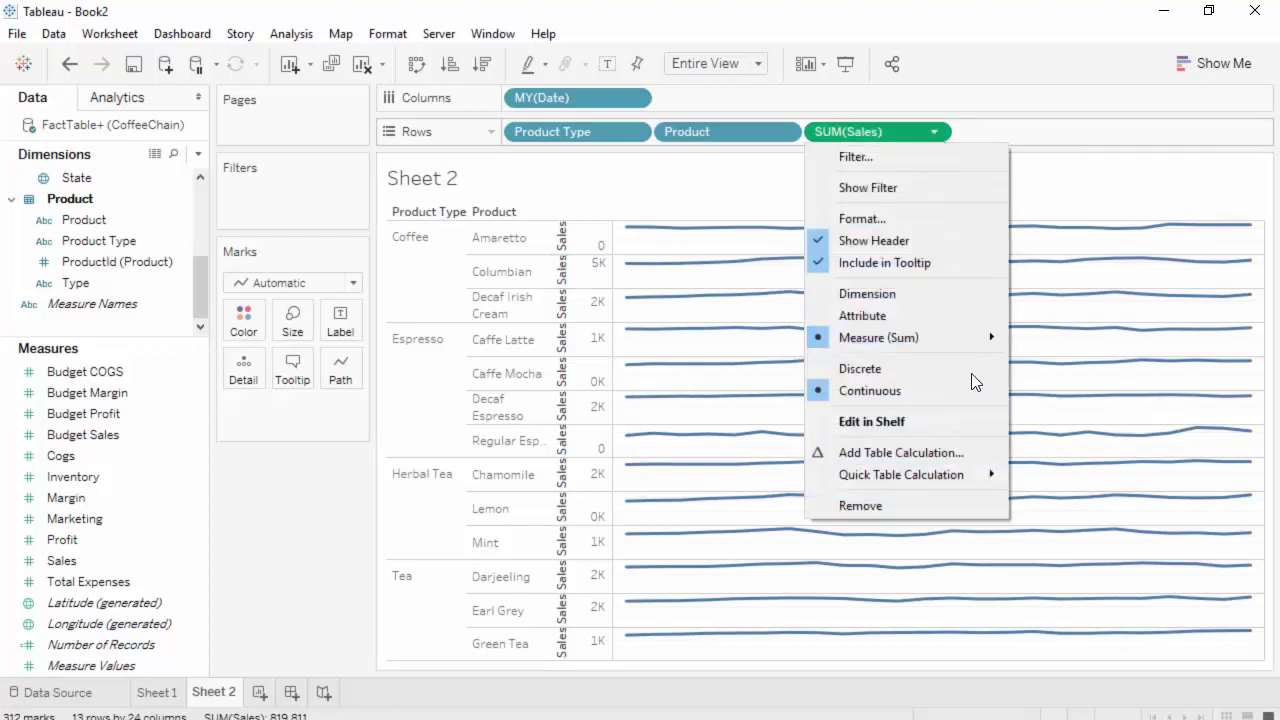
mouse_move(953, 475)
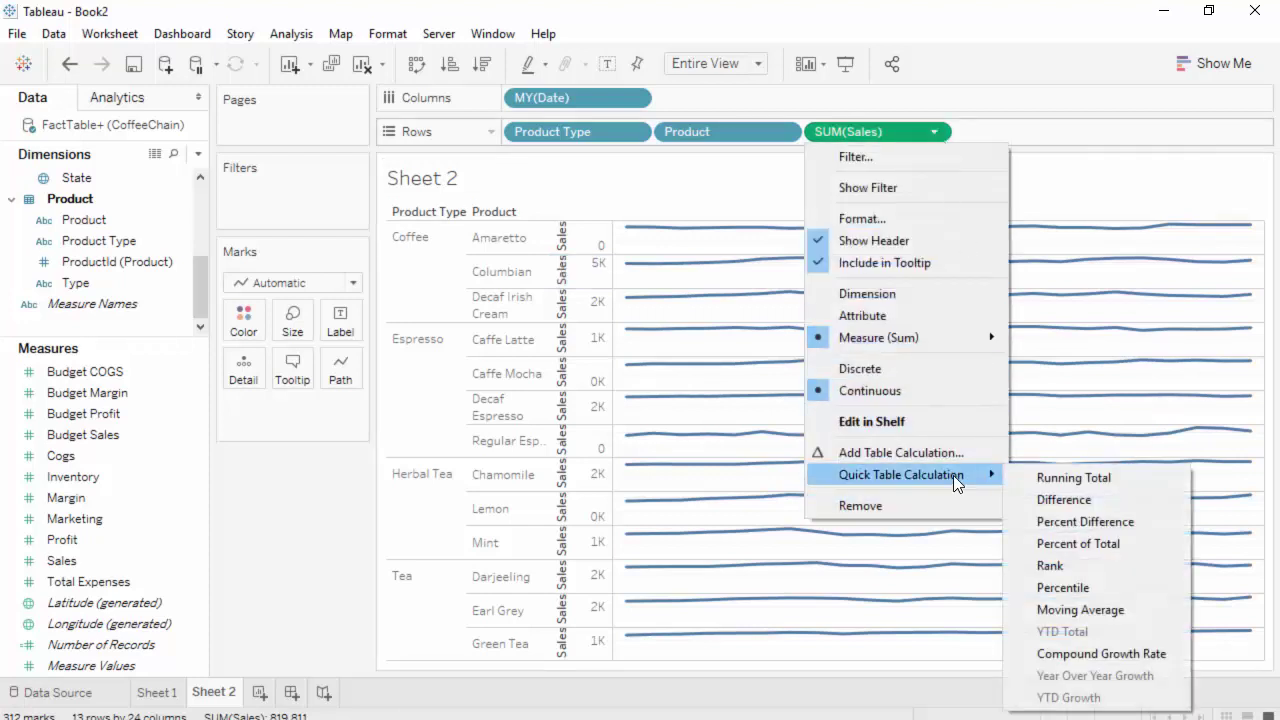
left_click(1130, 521)
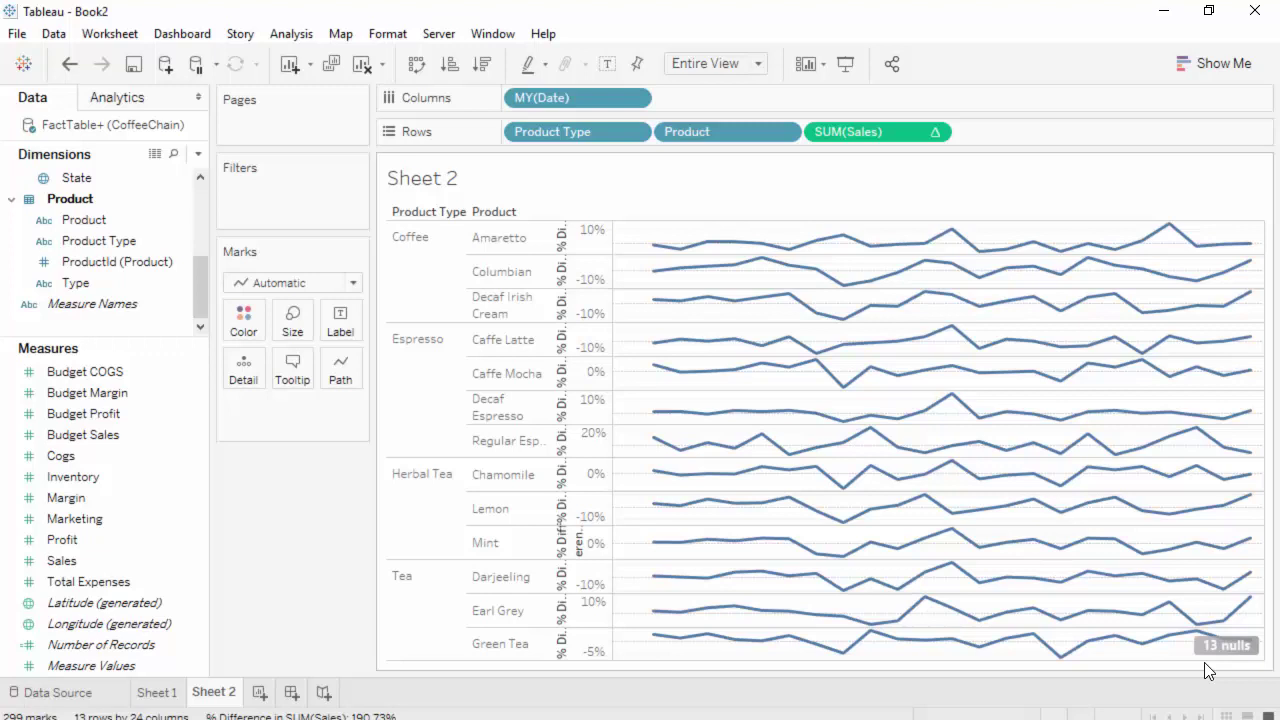
left_click(68, 63)
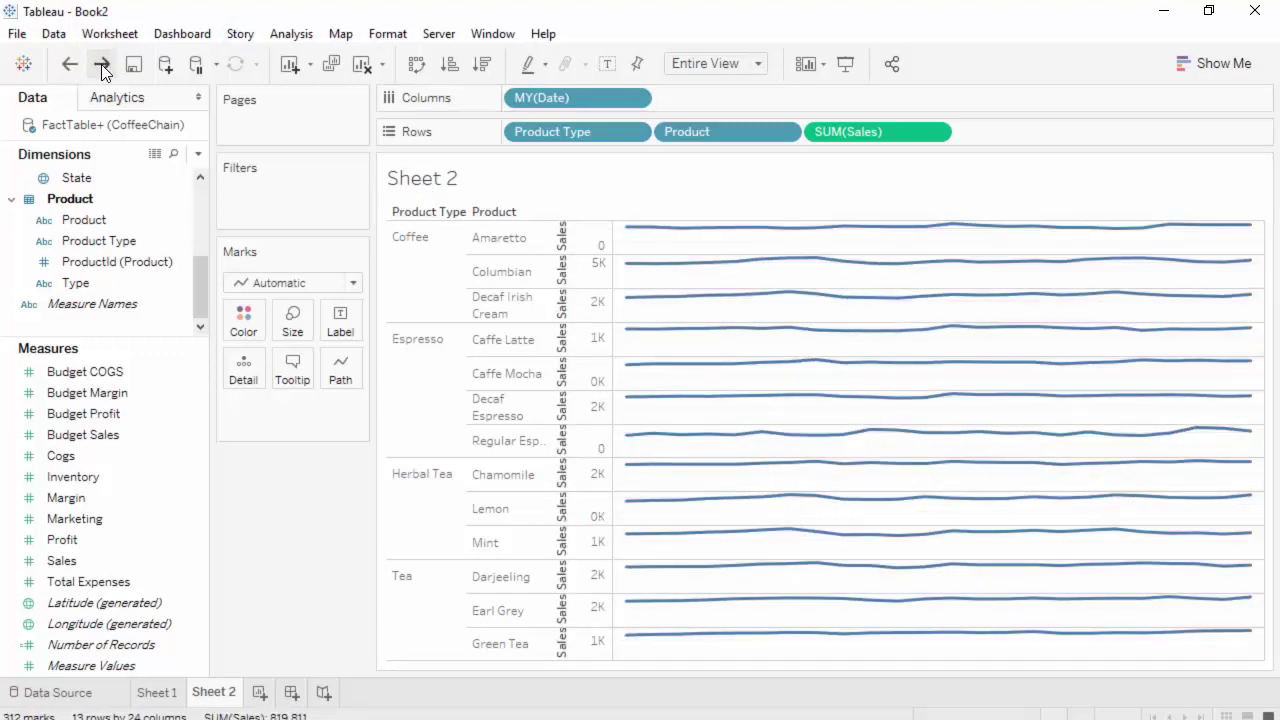
left_click(101, 63)
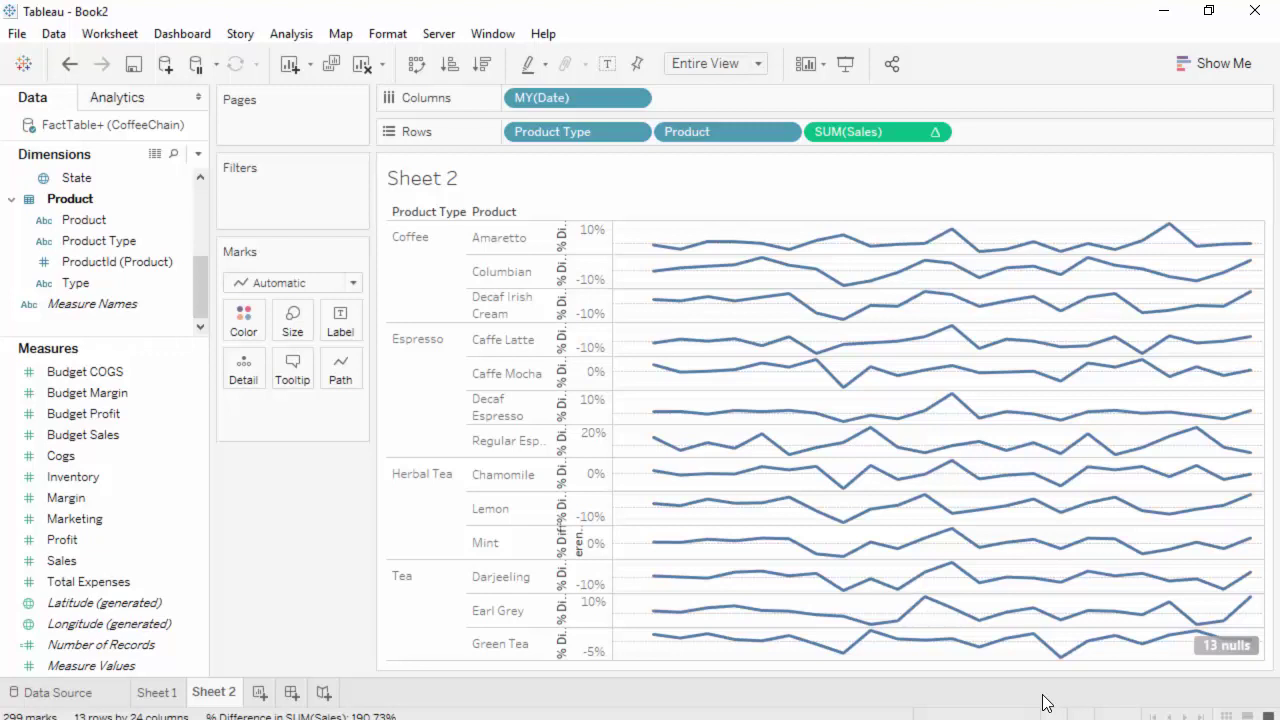
- Filter the null values out of the % Difference in Sales view and hide the vertical axis header
left_click(1224, 645)
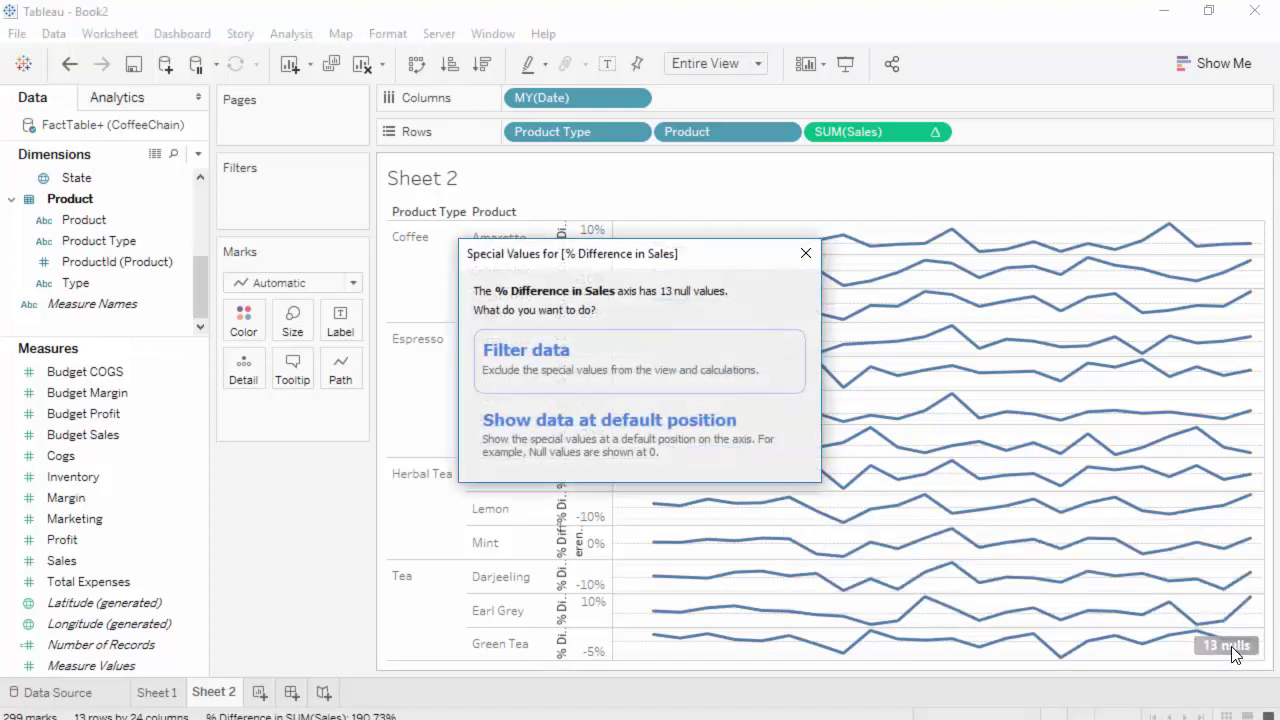
left_click(522, 355)
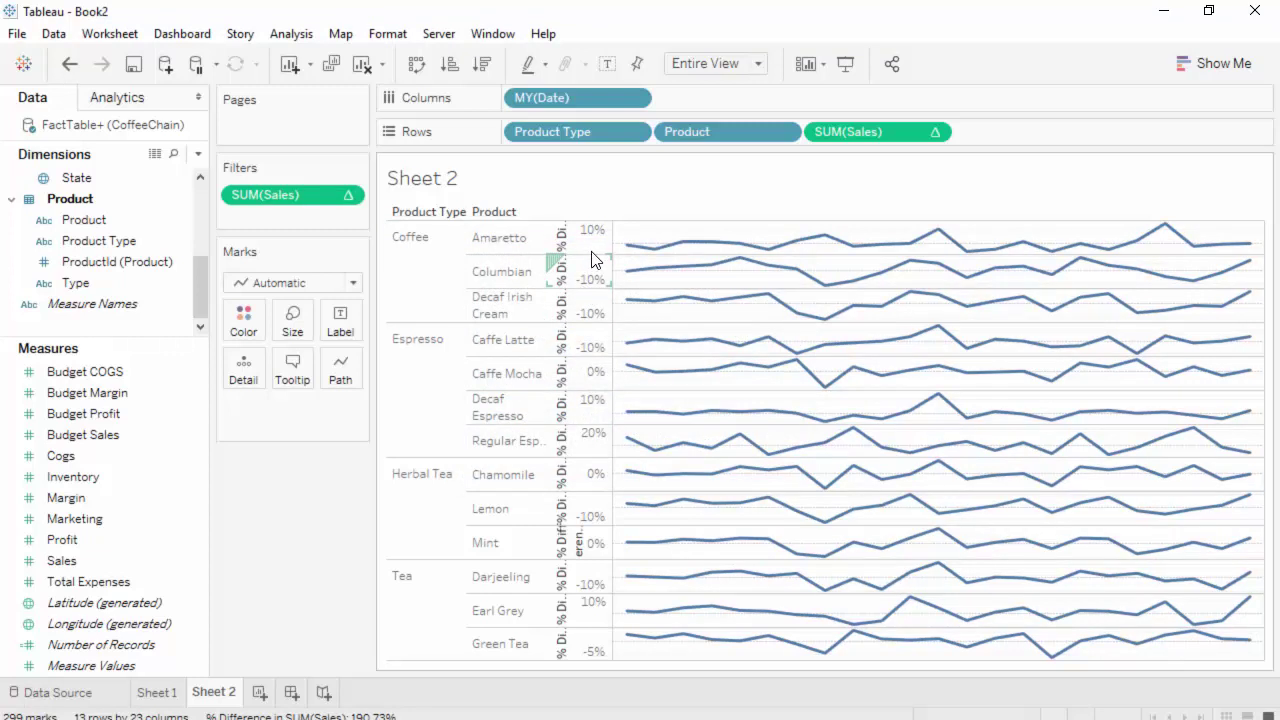
right_click(590, 310)
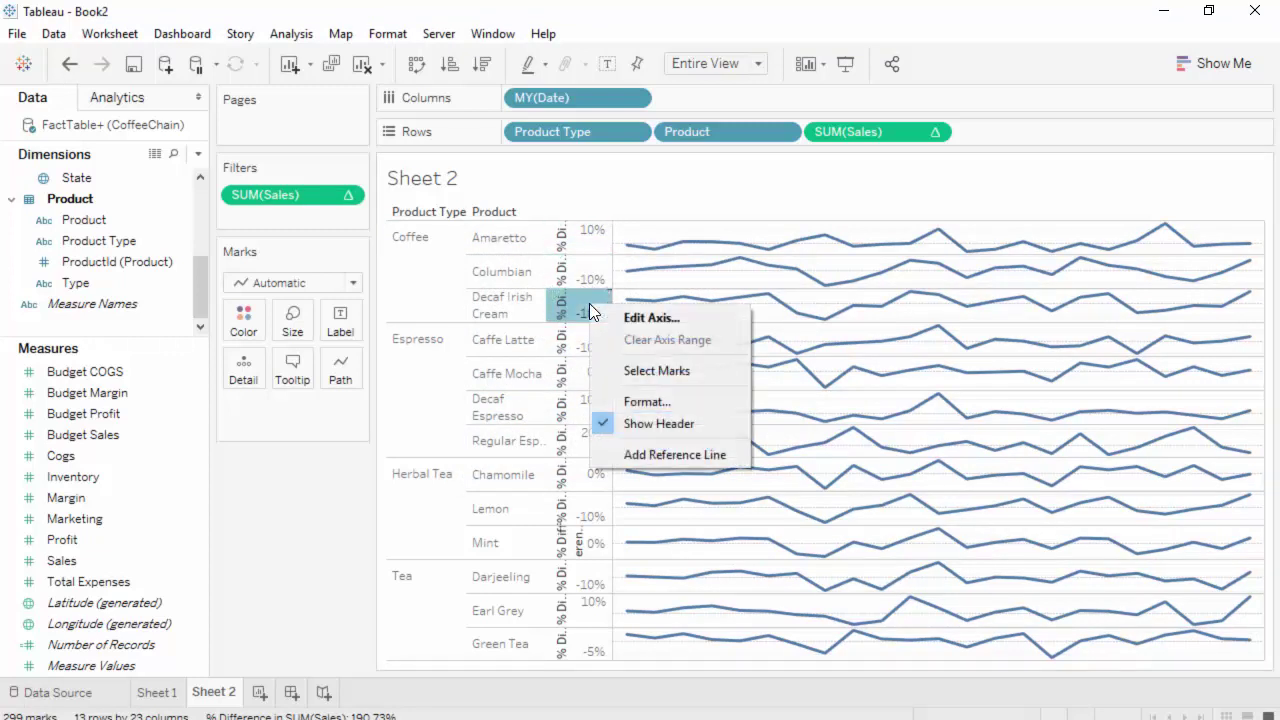
left_click(681, 424)
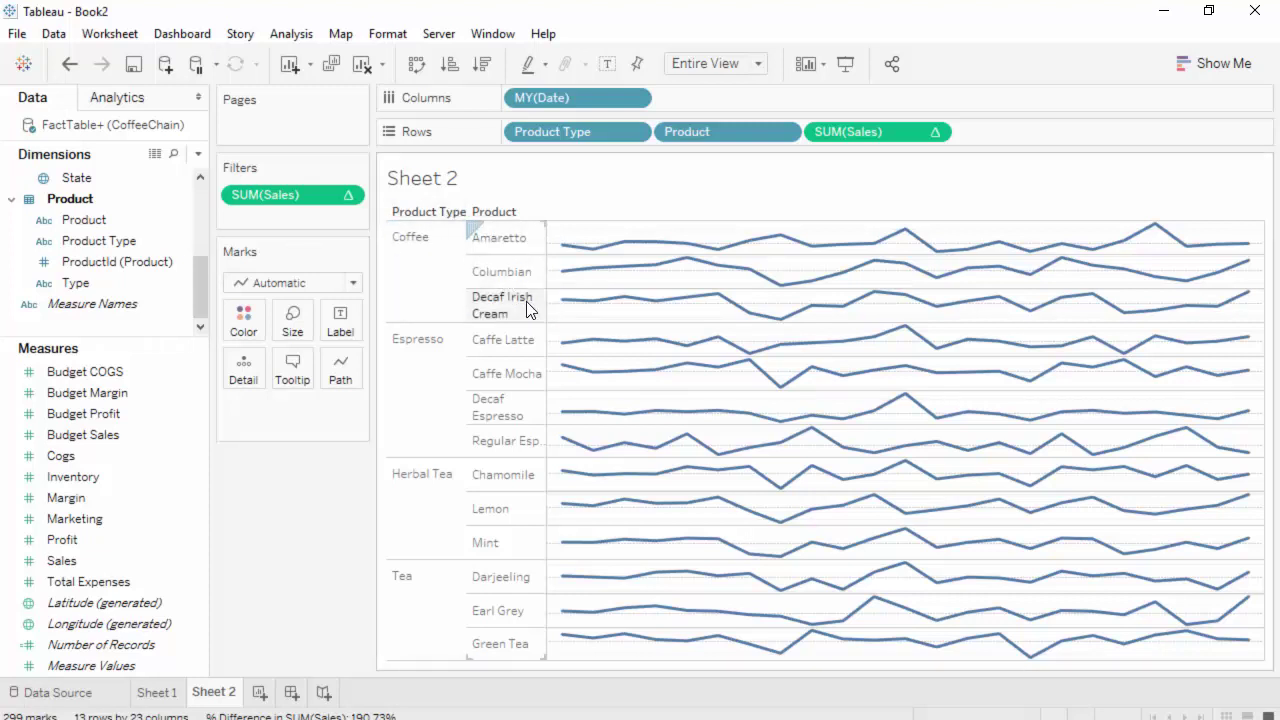
mouse_move(608, 474)
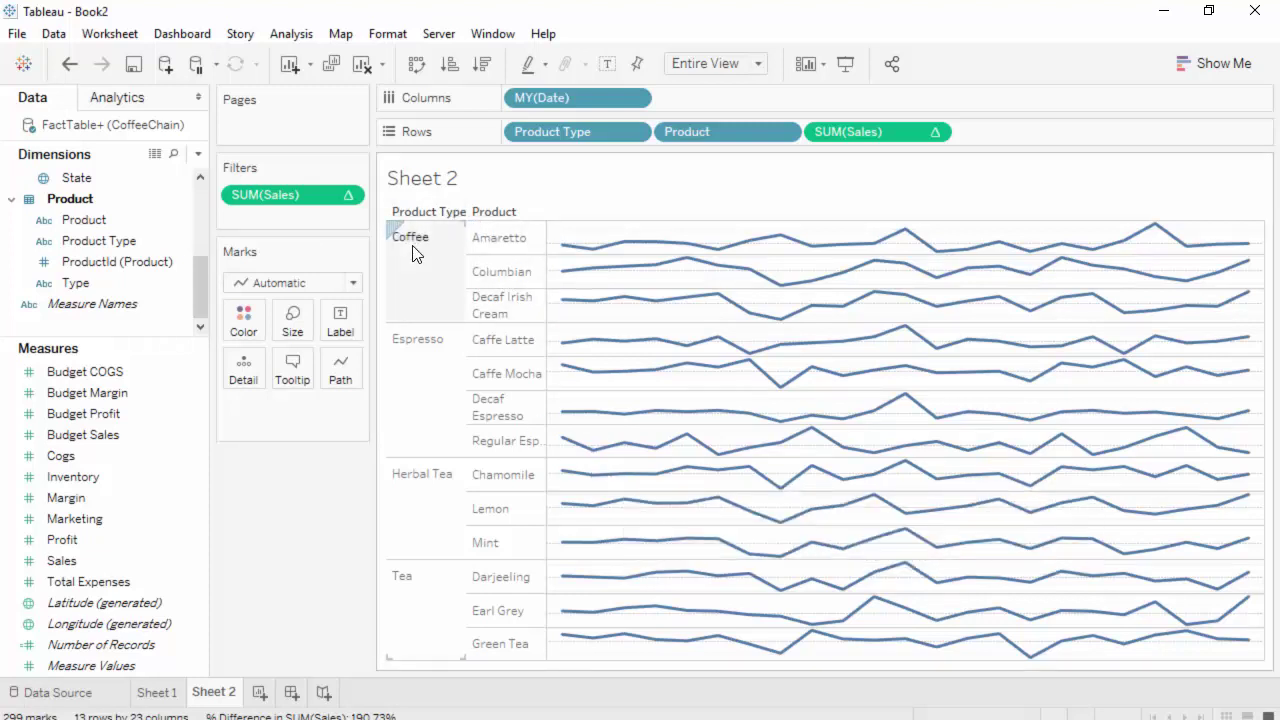
- Replace the sheet name in the worksheet title with the text "Sales for"
double_click(490, 182)
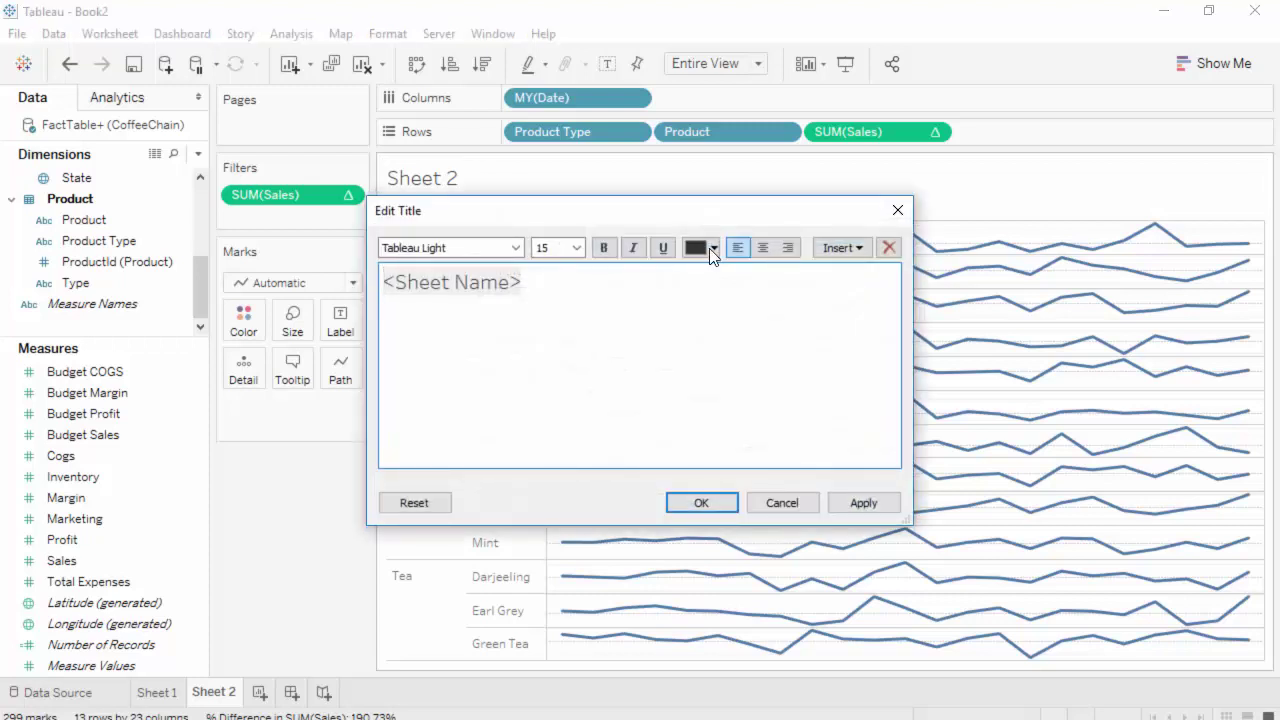
key("ctrl+a")
type("sALES")
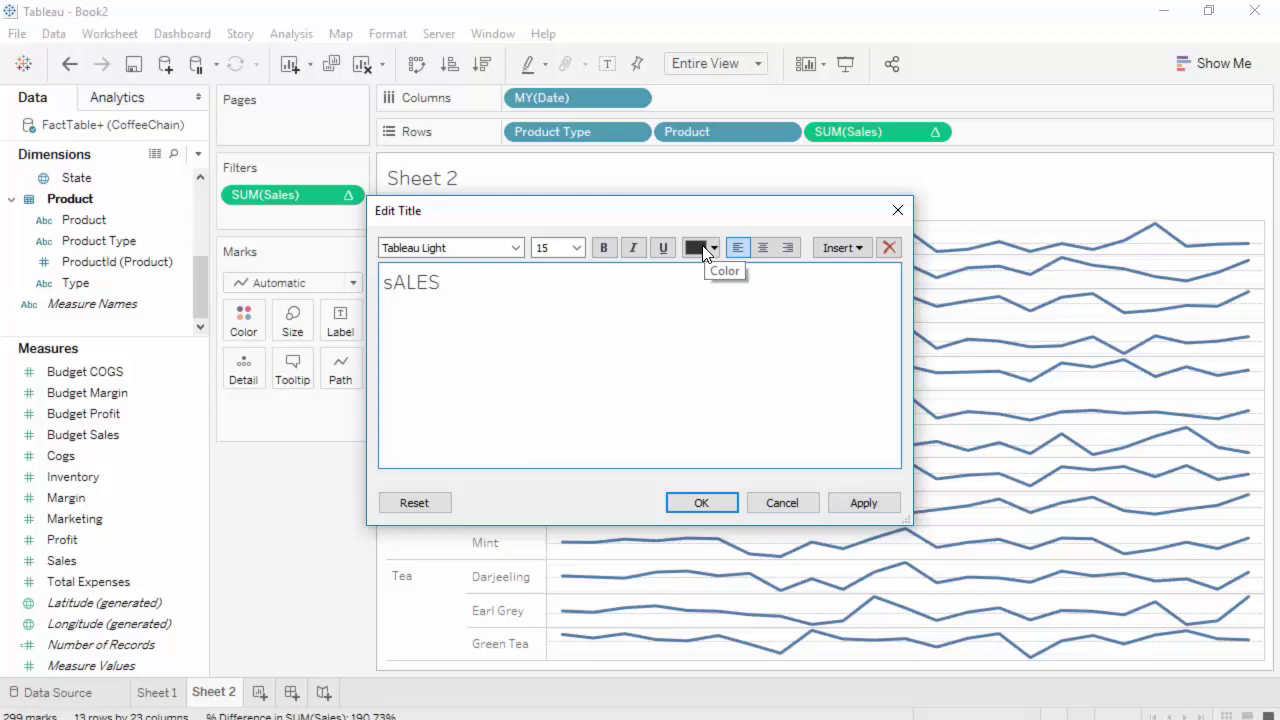
key("ctrl+a")
type("Sales fo")
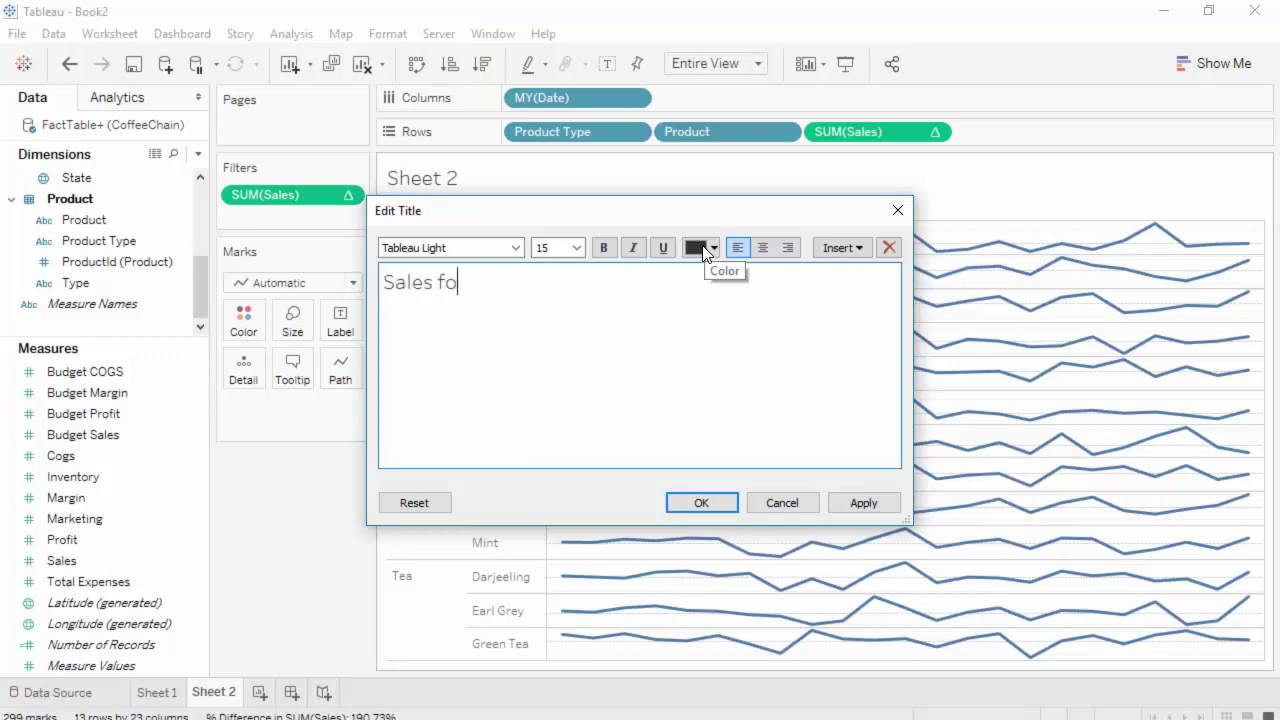
type("r")
left_click(701, 503)
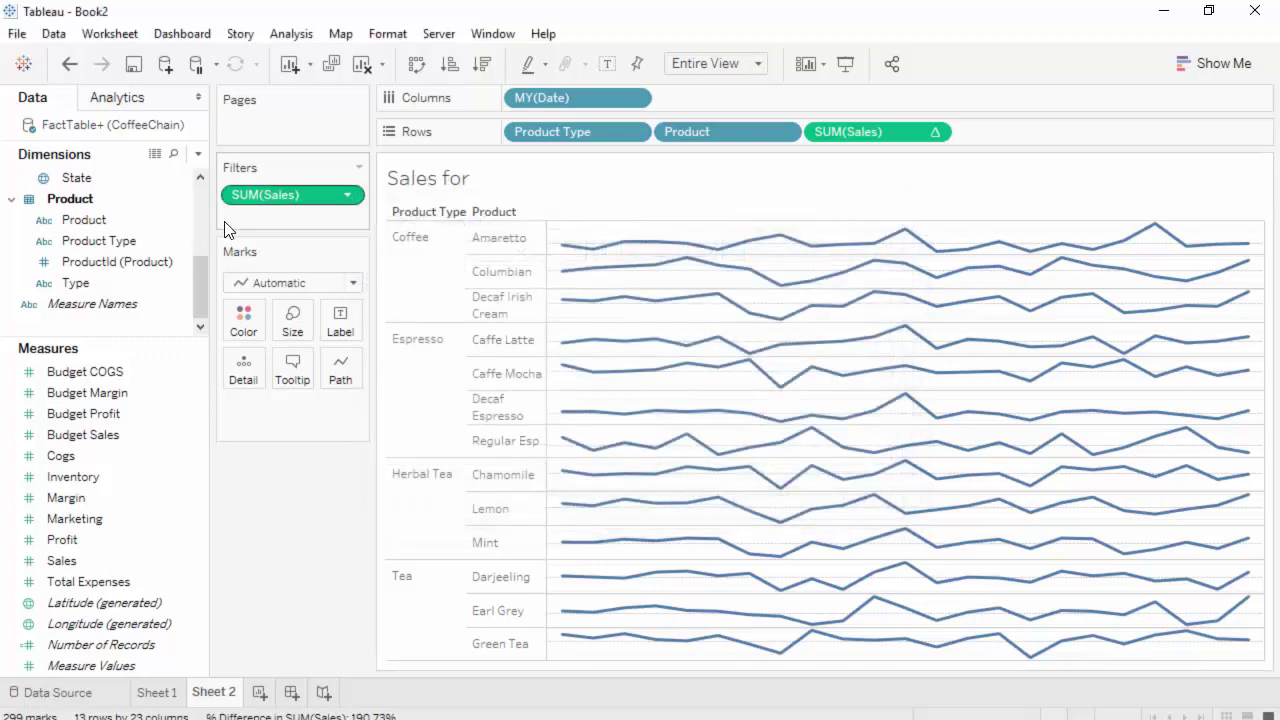
- Add a Date filter by Years to the sheet, including both 2010 and 2011
scroll(127, 231, "up", 5)
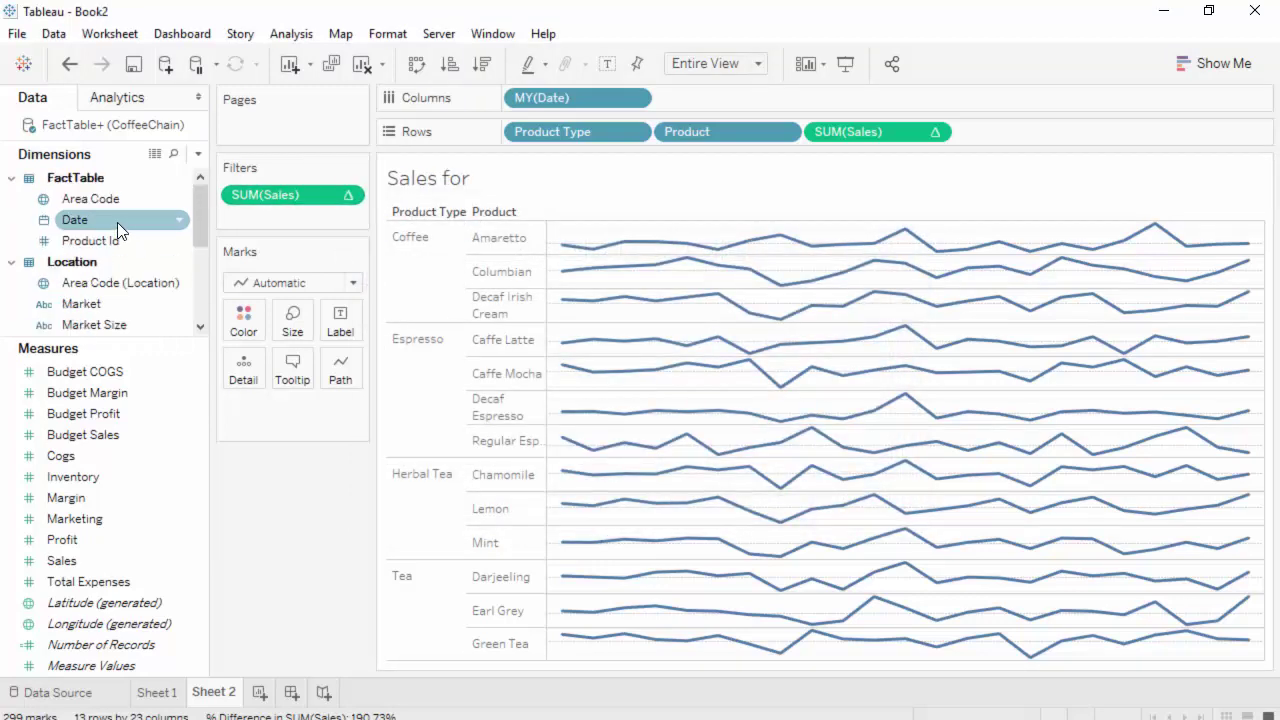
left_click_drag(93, 216, 277, 213)
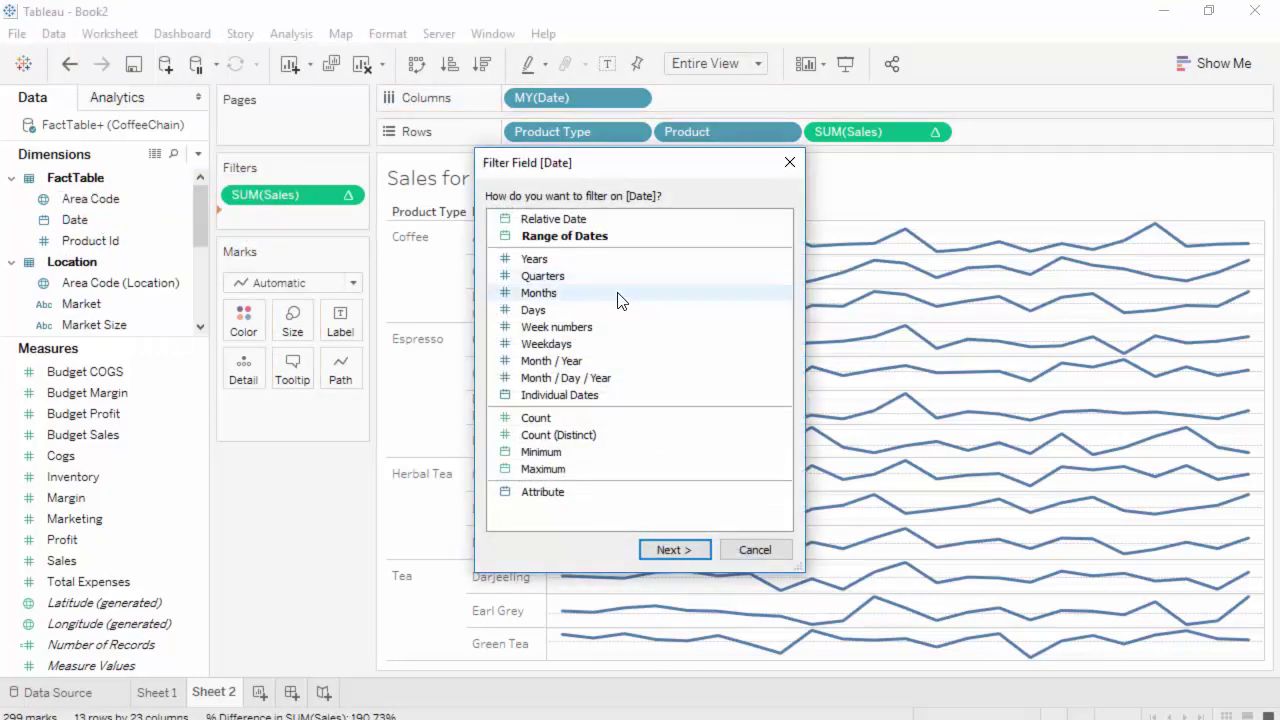
left_click(546, 260)
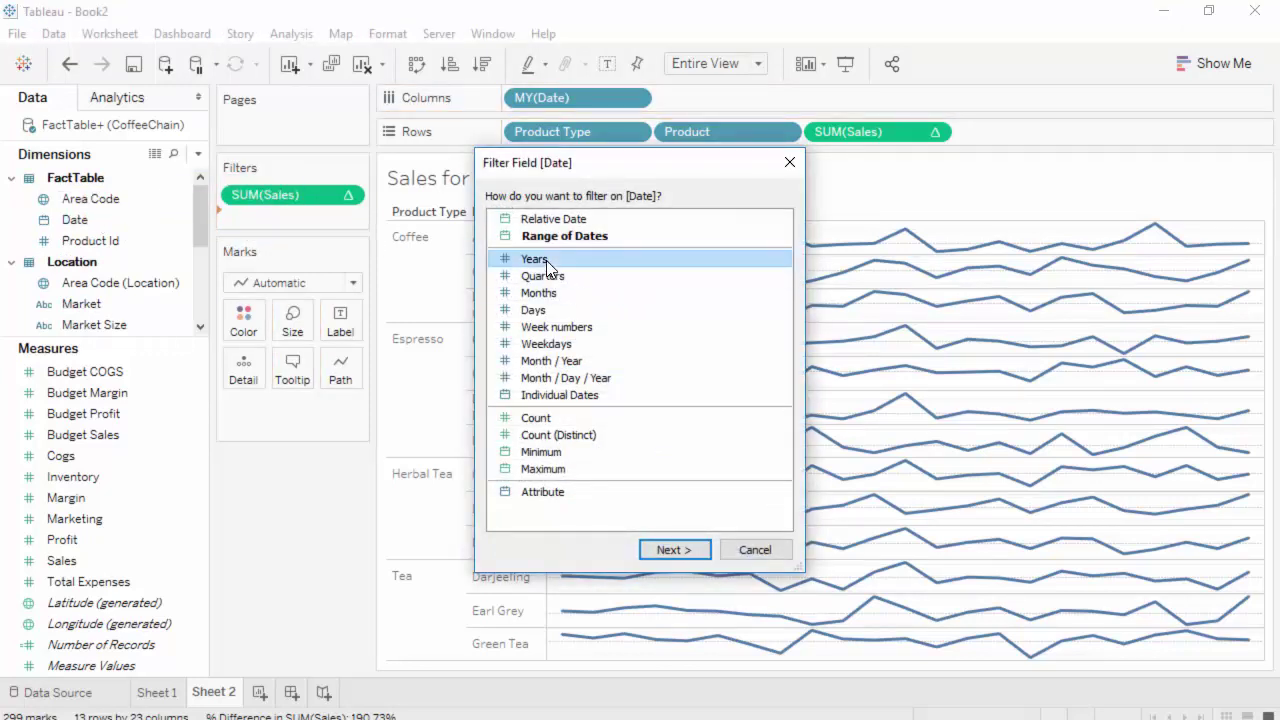
left_click(673, 550)
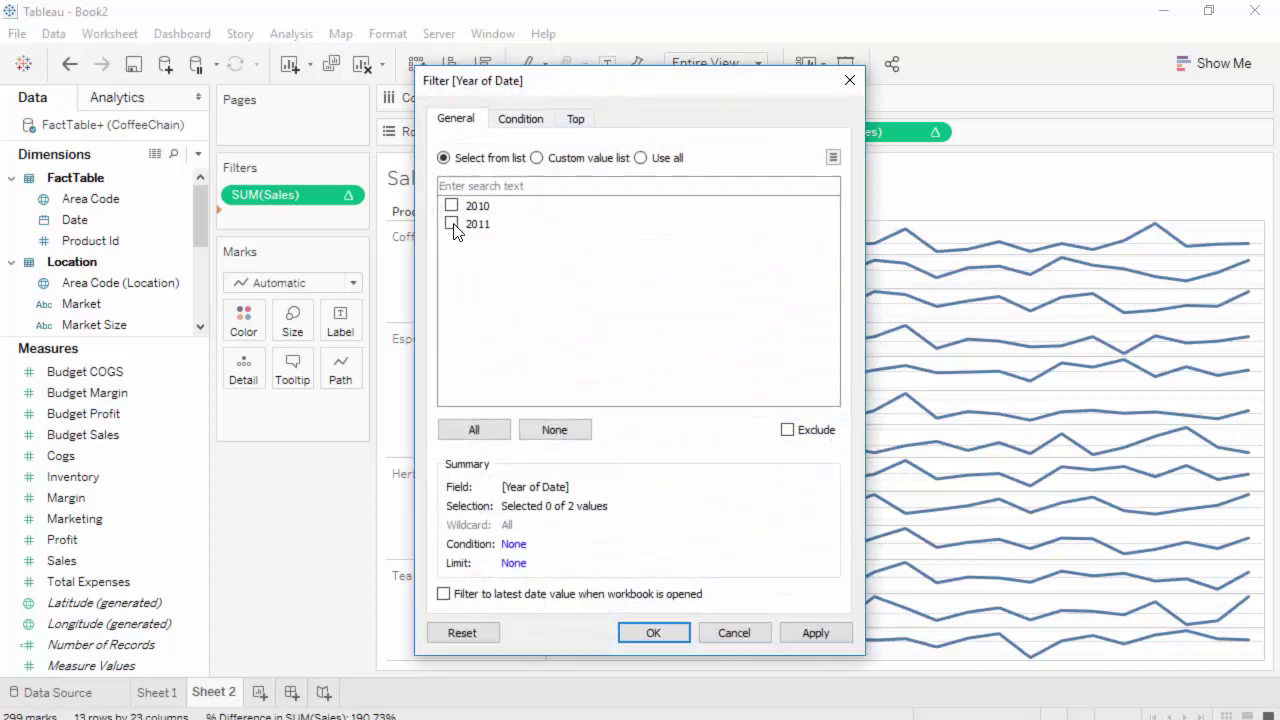
left_click(452, 225)
left_click(452, 206)
left_click(654, 633)
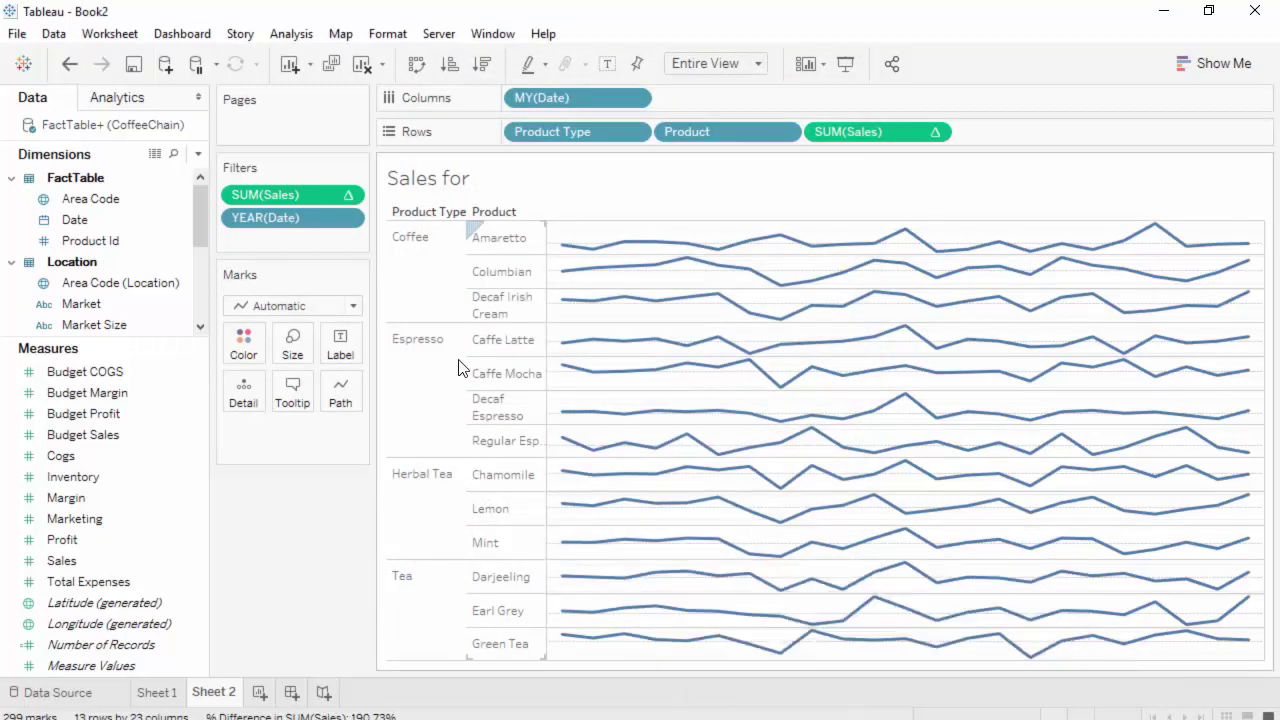
- Extend the "Sales for" title with the dynamic YEAR(Date) field followed by "years" and apply it
double_click(495, 185)
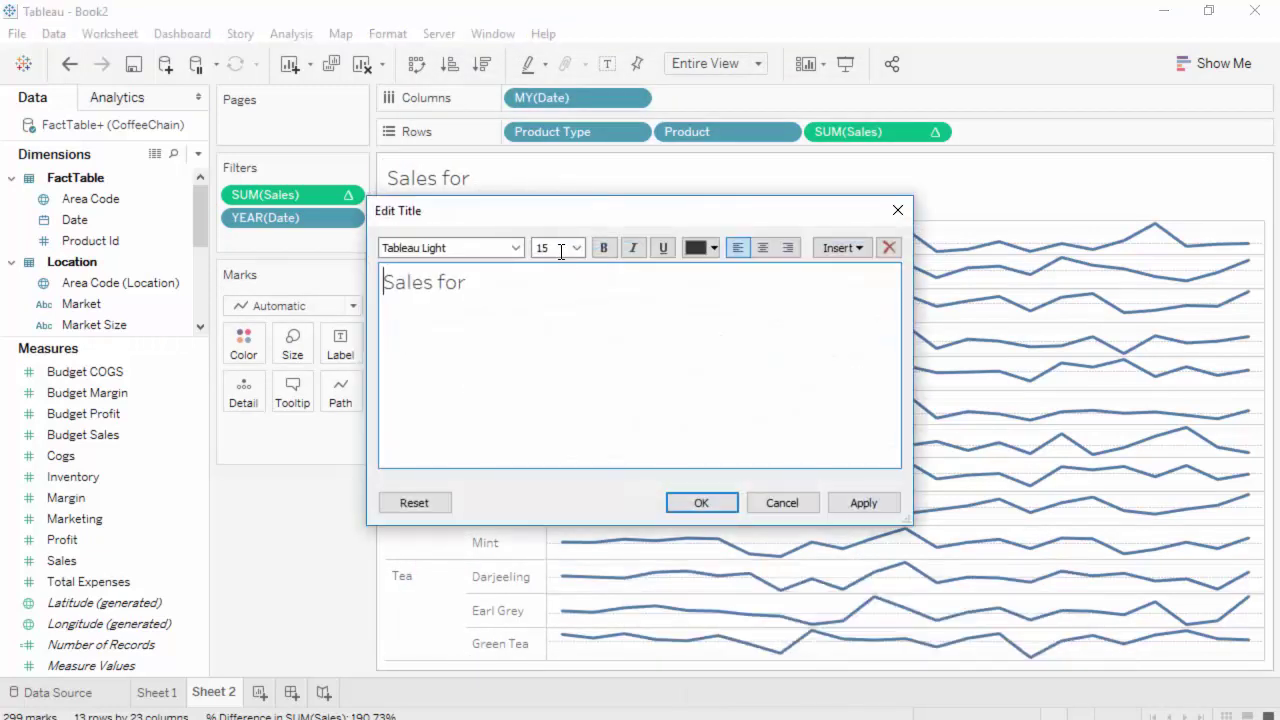
left_click(858, 252)
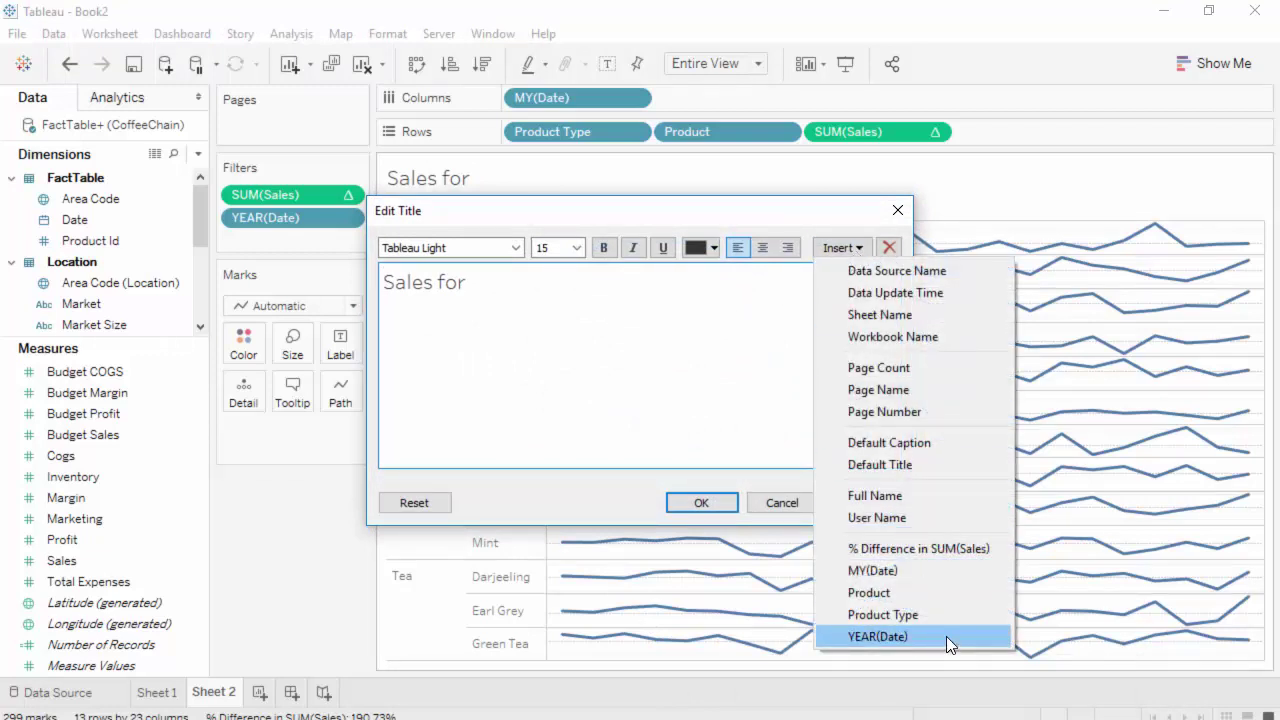
left_click(877, 636)
type("ye")
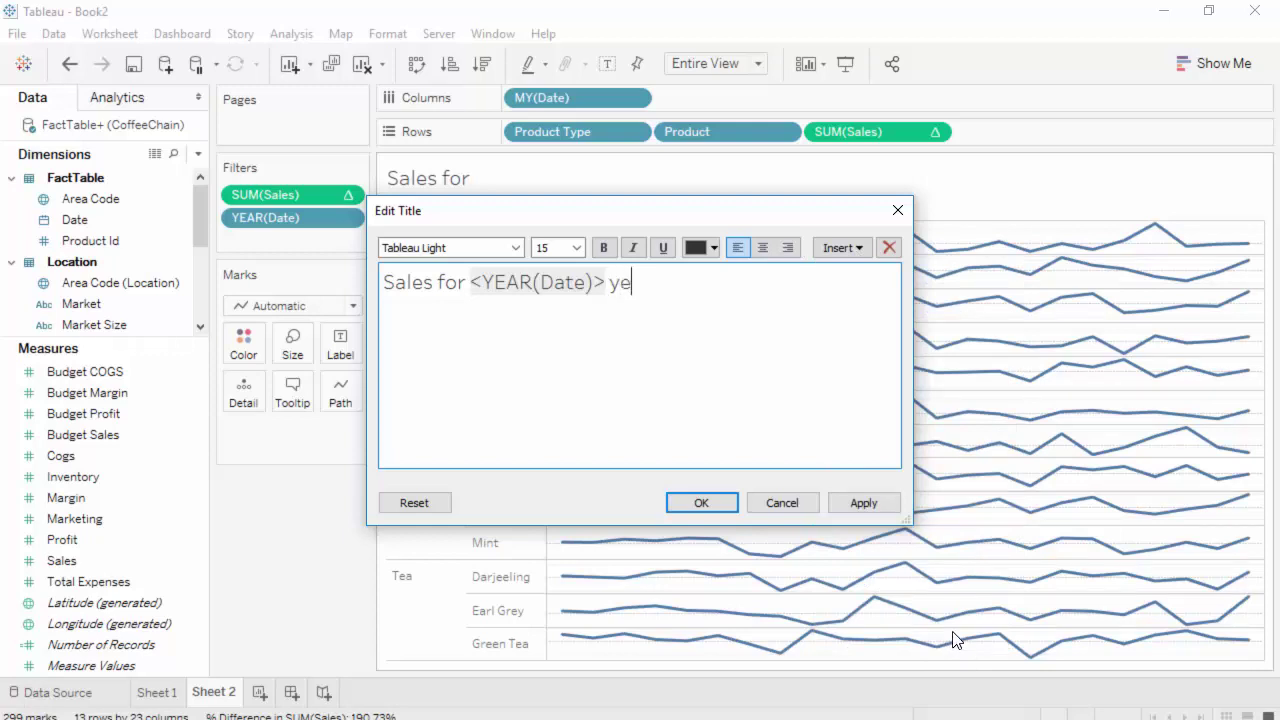
type("ars")
left_click(868, 506)
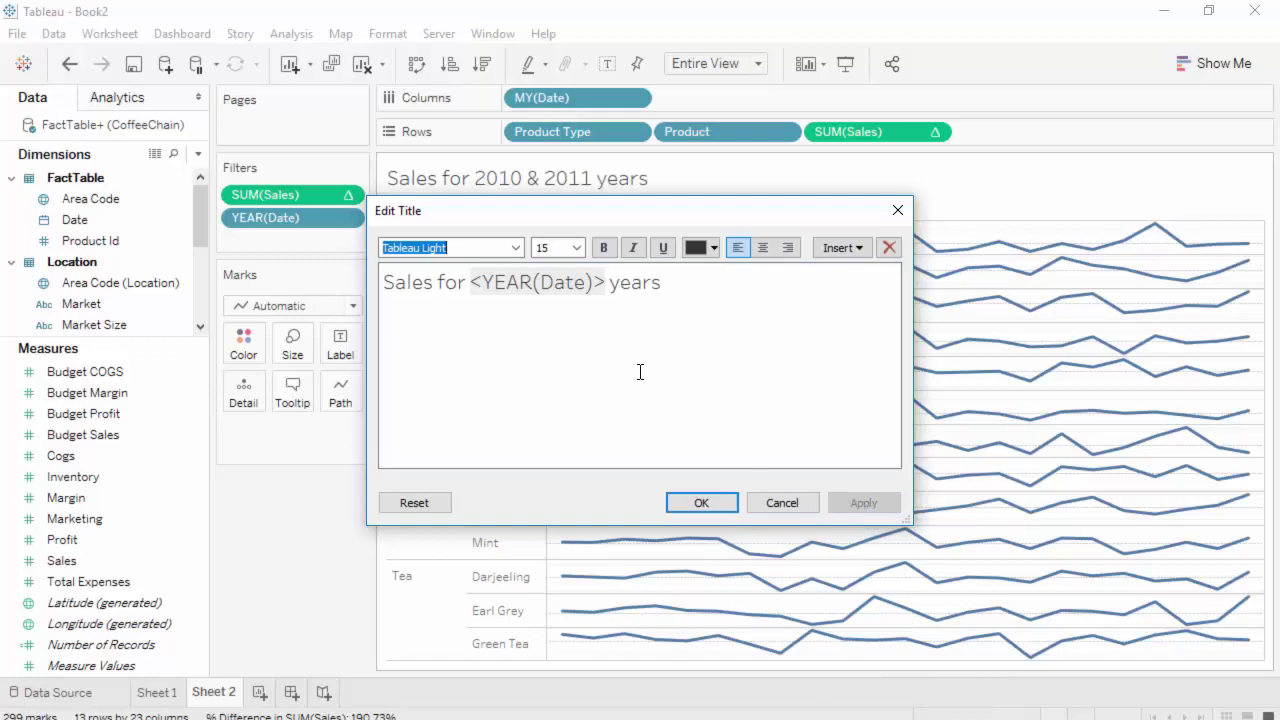